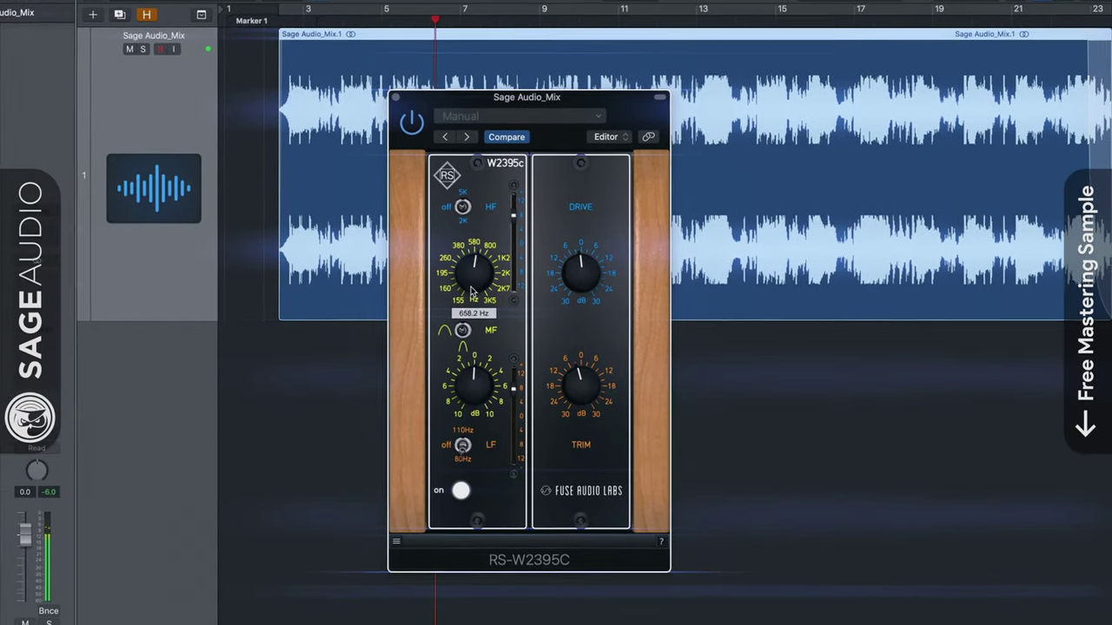
- Finish entering the username for the new Sage Audio account
mouse_move(473, 384)
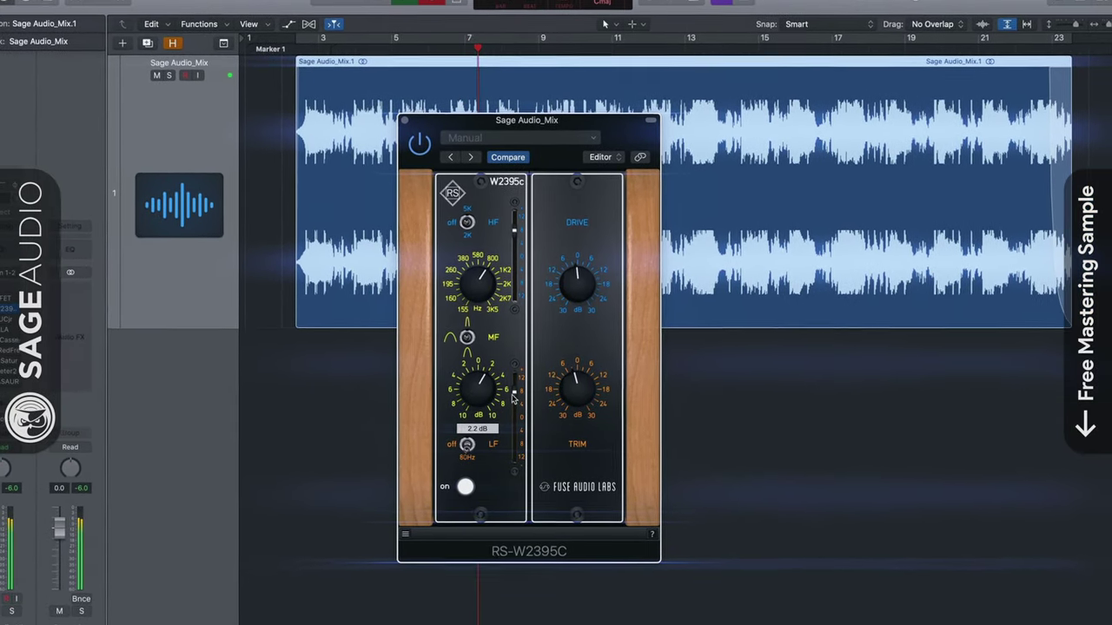
mouse_move(514, 426)
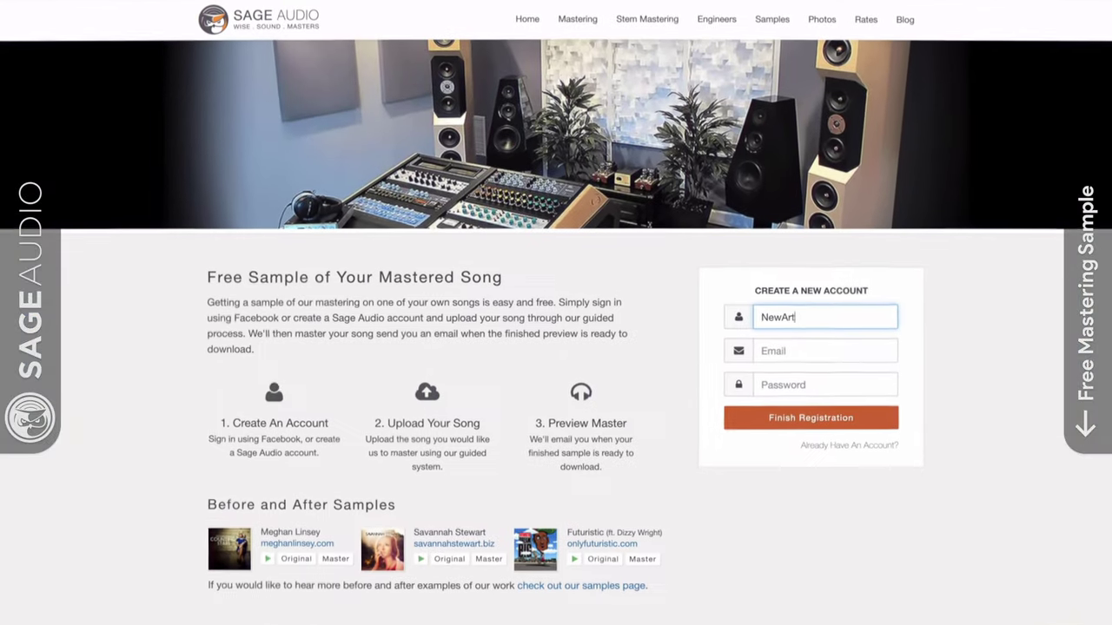
text(ist)
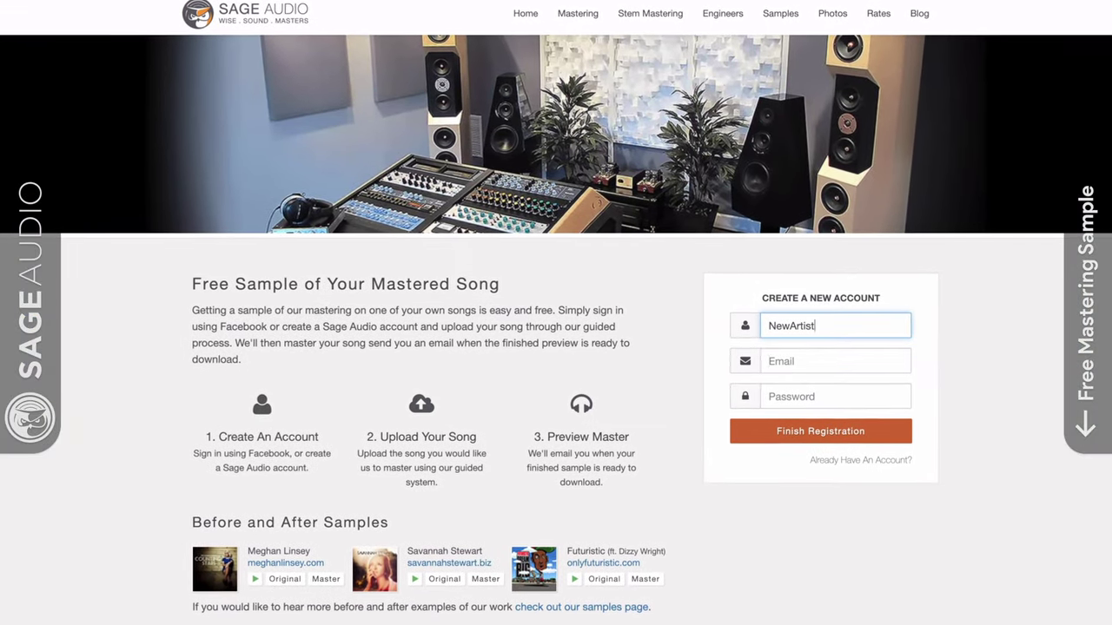
- Enter the account e-mail address and password in the registration form
click(835, 360)
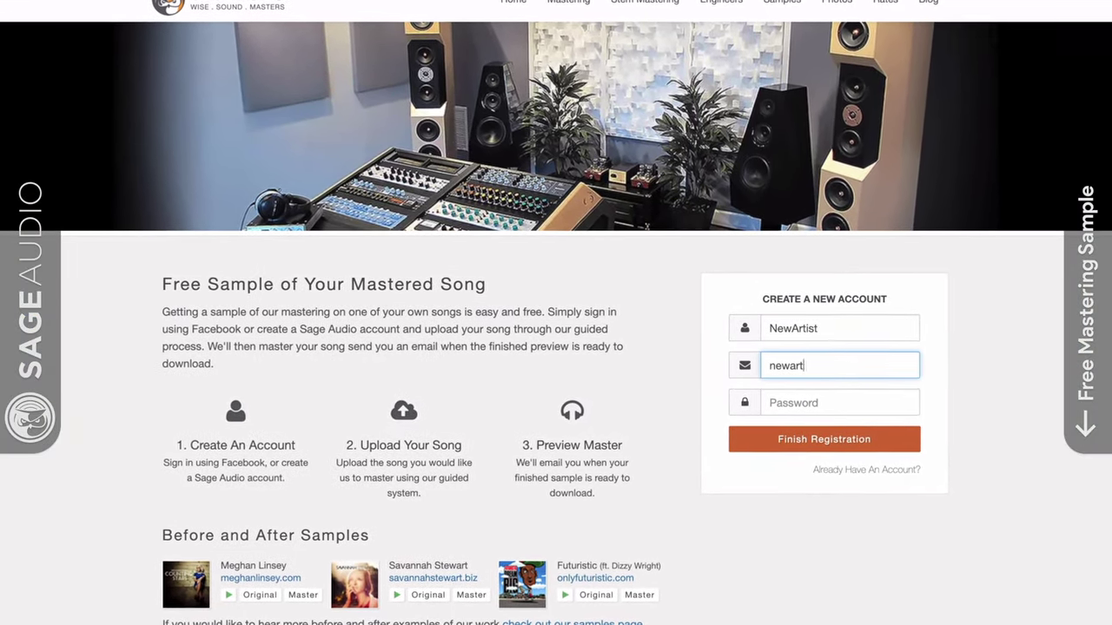
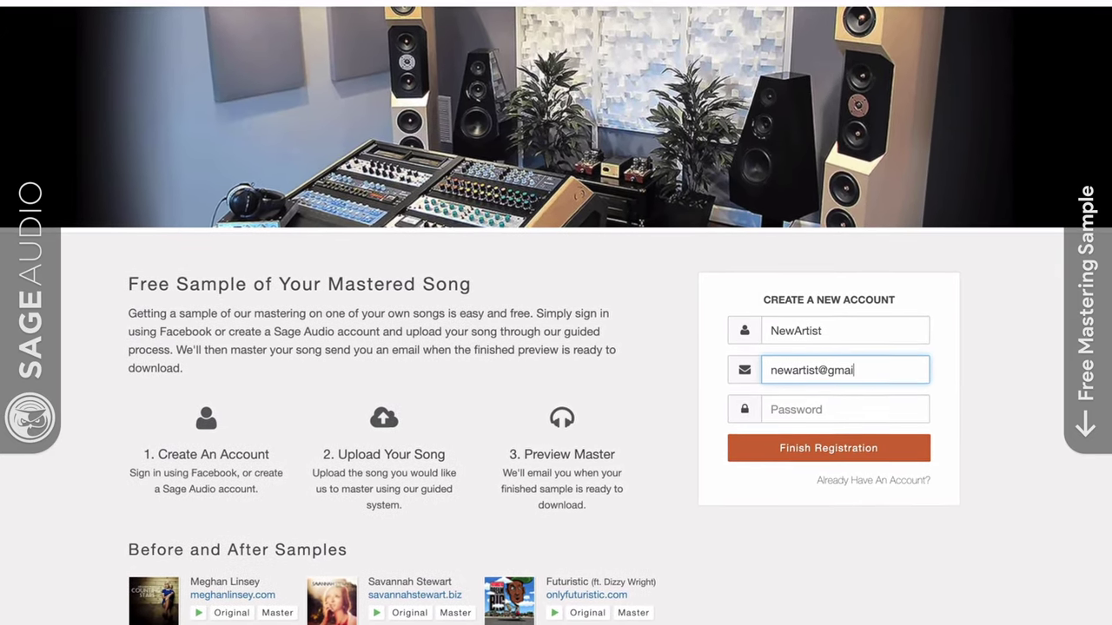
key(Tab)
text(abc)
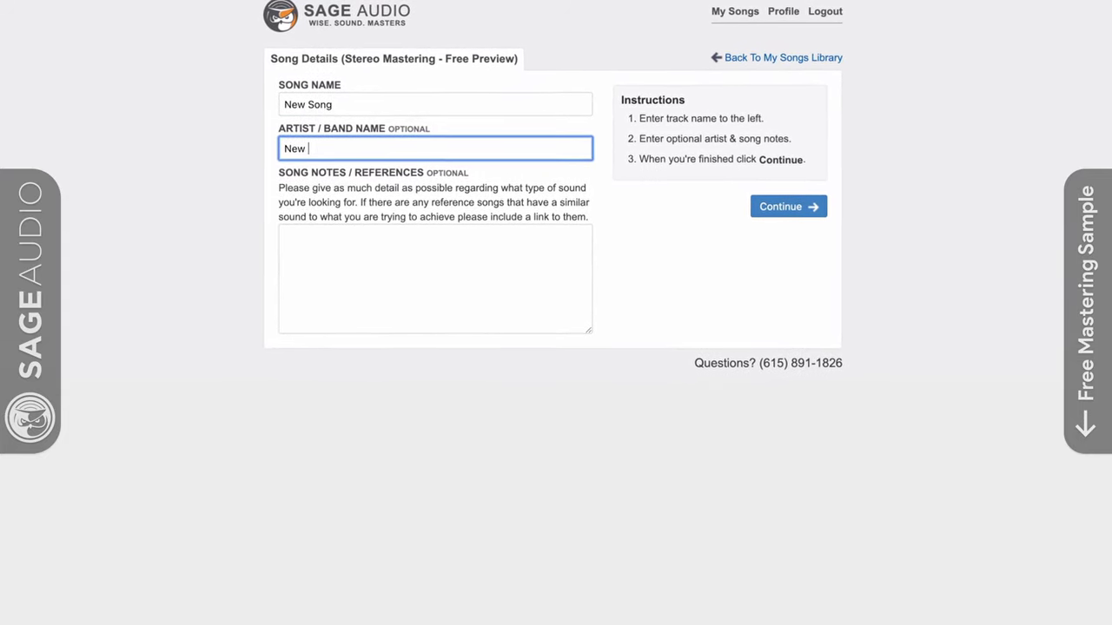
text(t)
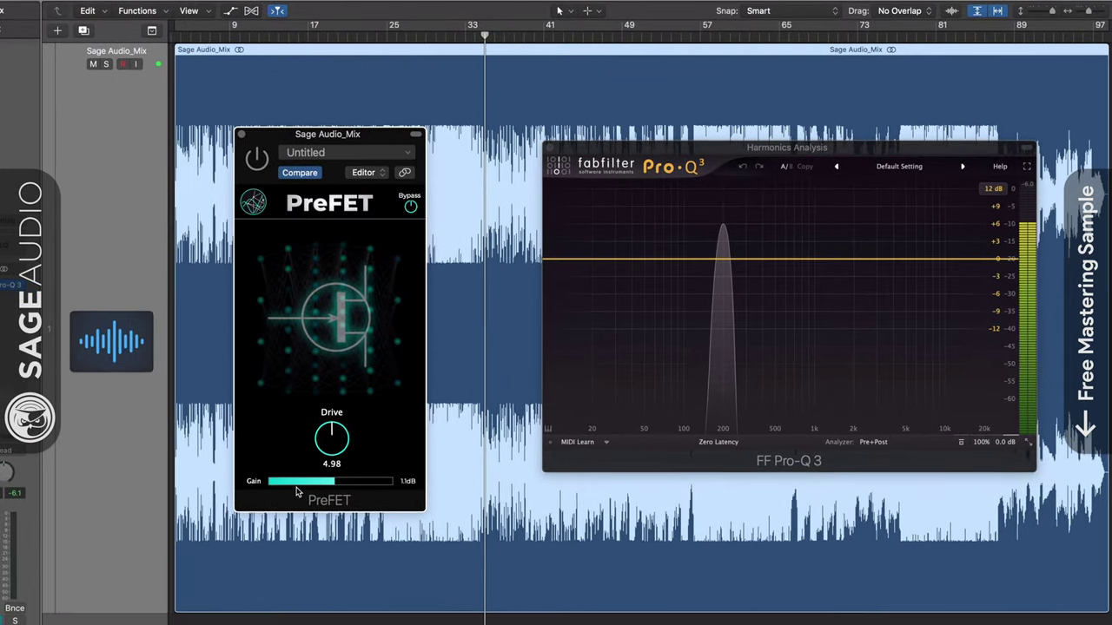
- Turn on PreFET at Drive 10.00 and Gain 0.3 dB, then A/B it with Bypass
click(265, 159)
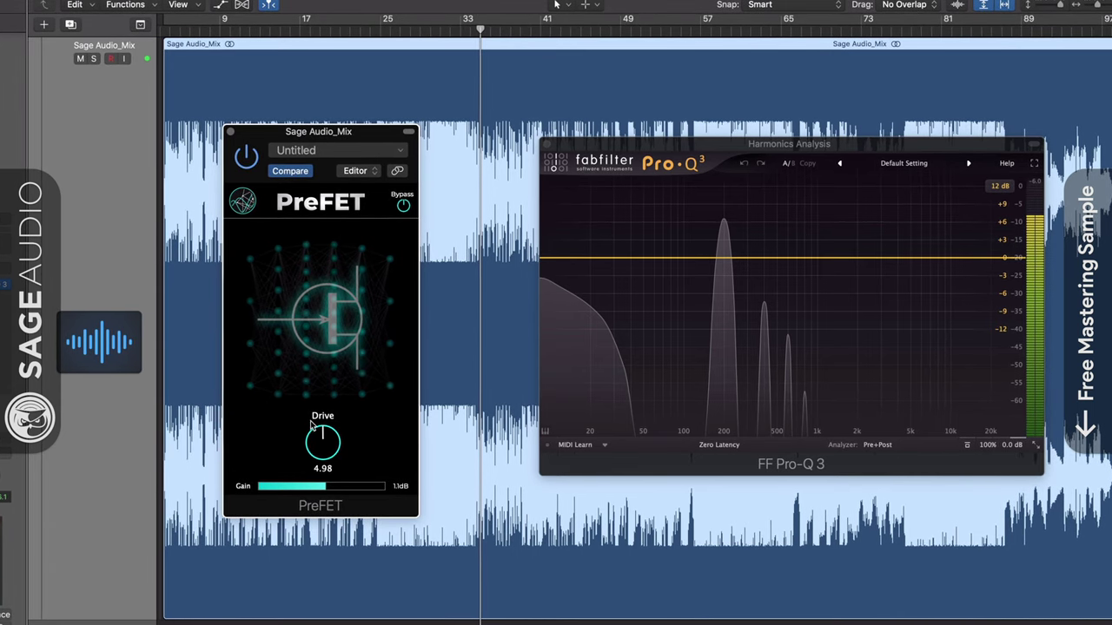
drag(319, 443, 318, 461)
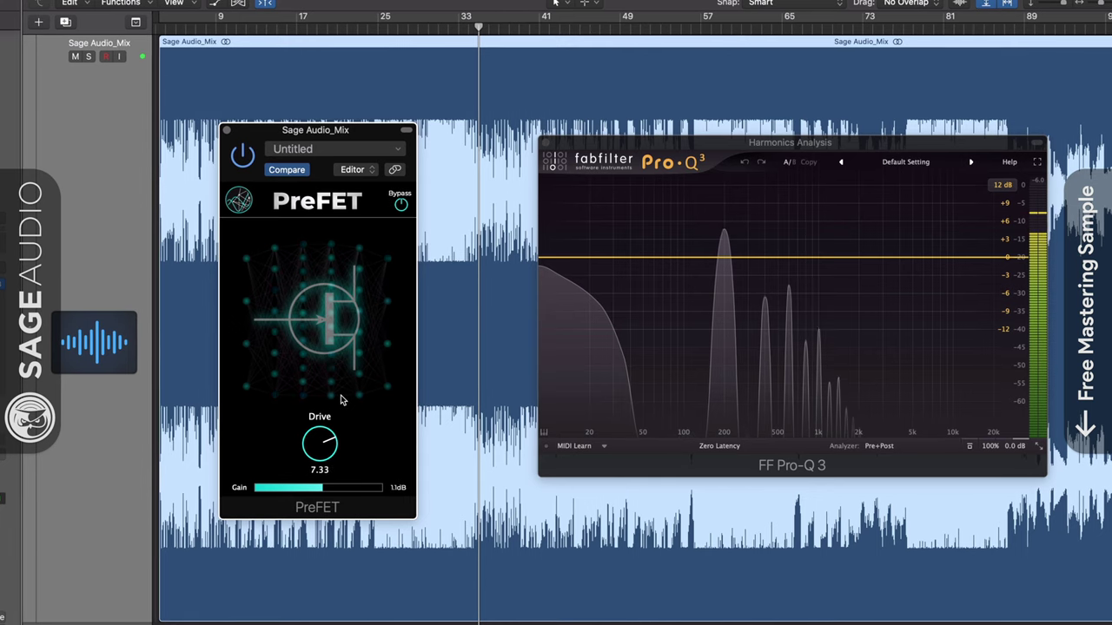
drag(341, 399, 334, 342)
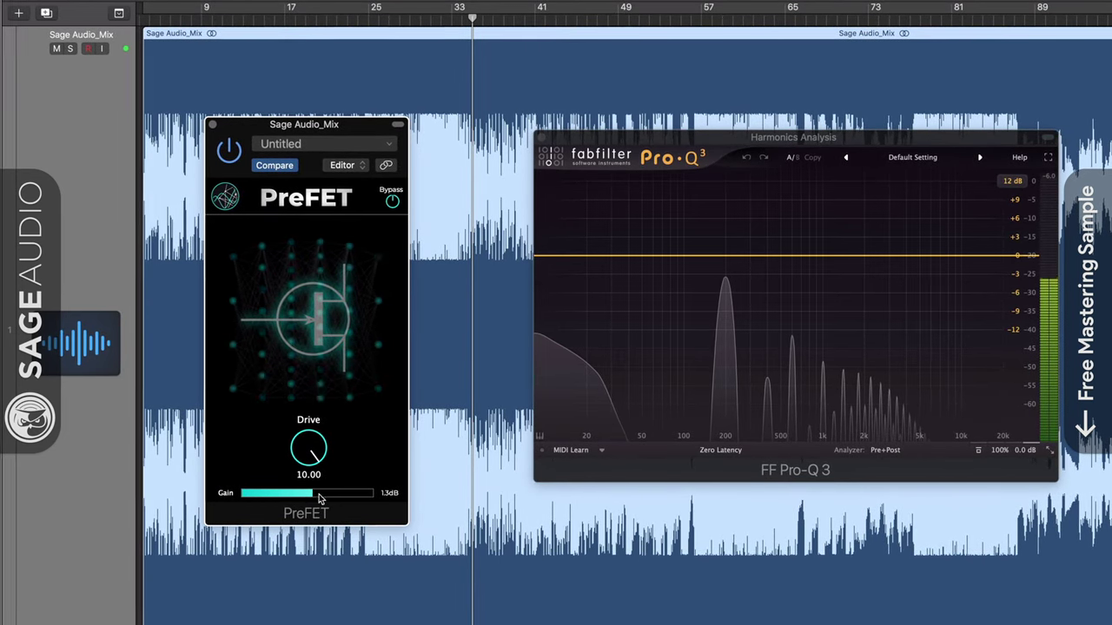
drag(317, 502, 302, 521)
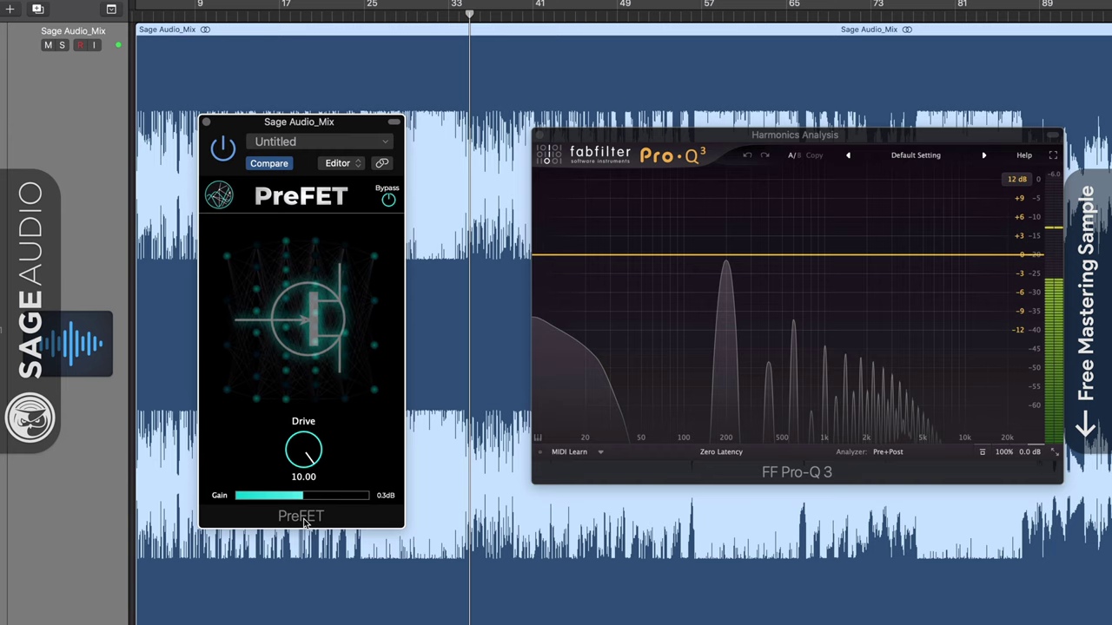
click(387, 204)
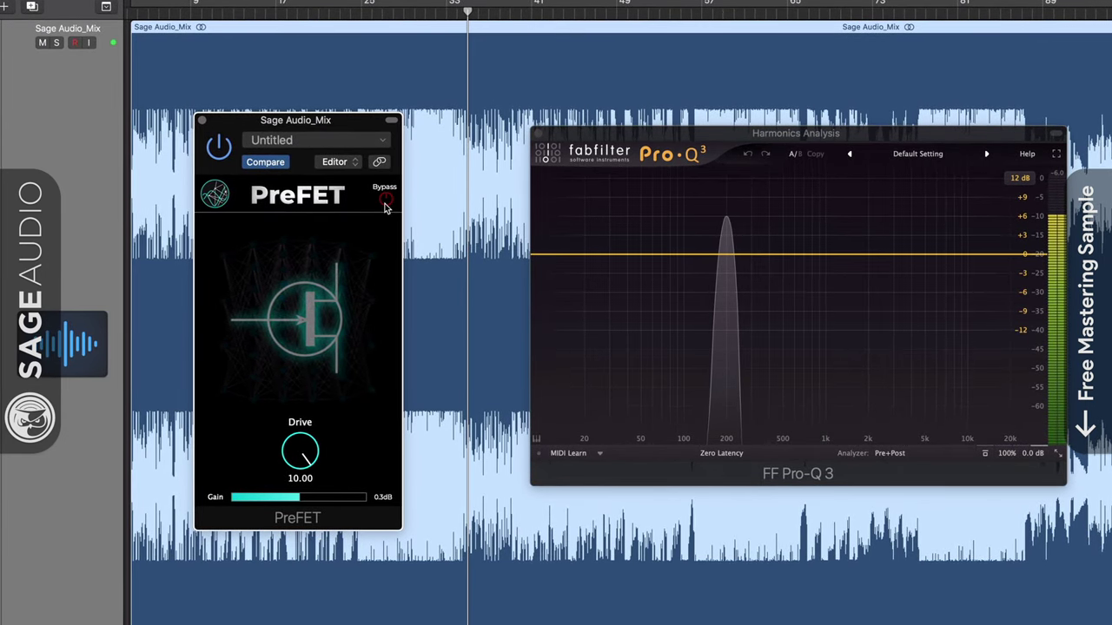
click(386, 202)
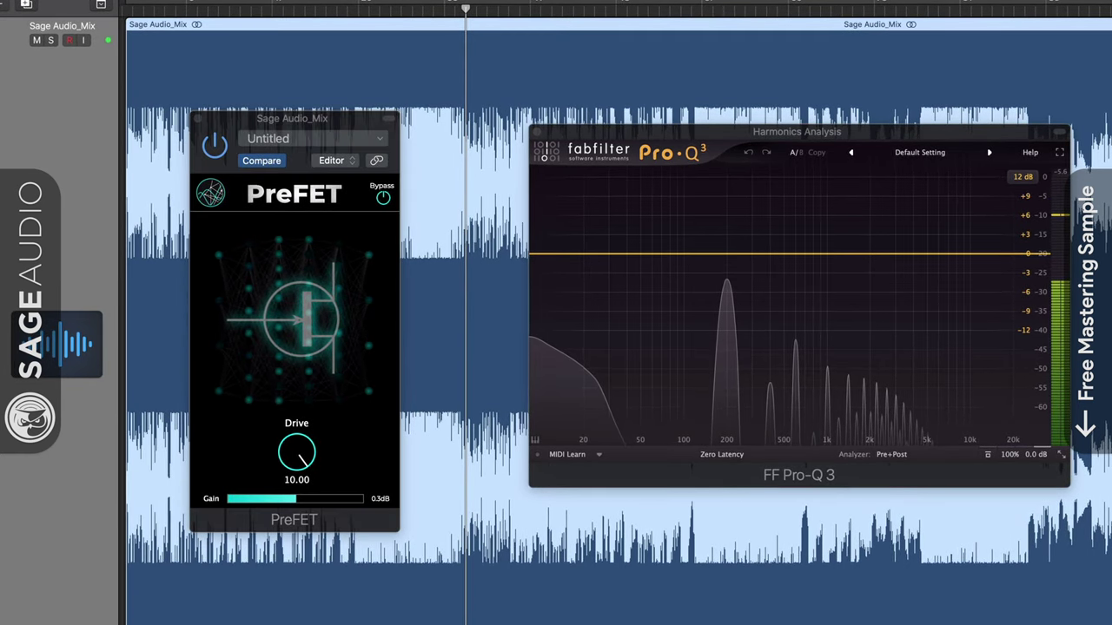
- Open the Test Oscillator settings window and close it again
click(57, 316)
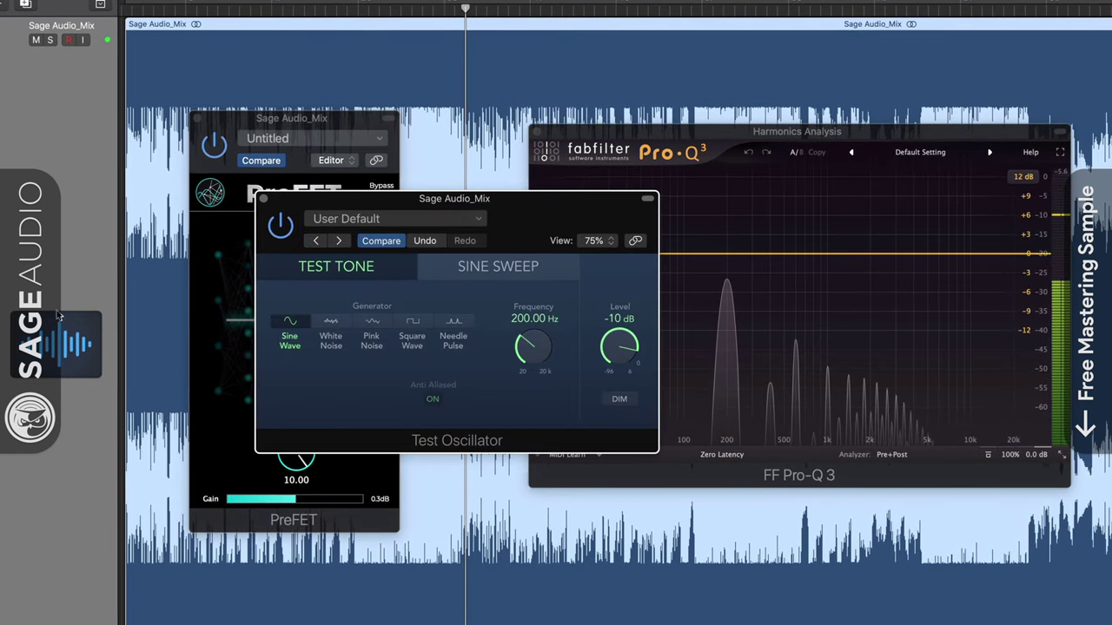
click(261, 198)
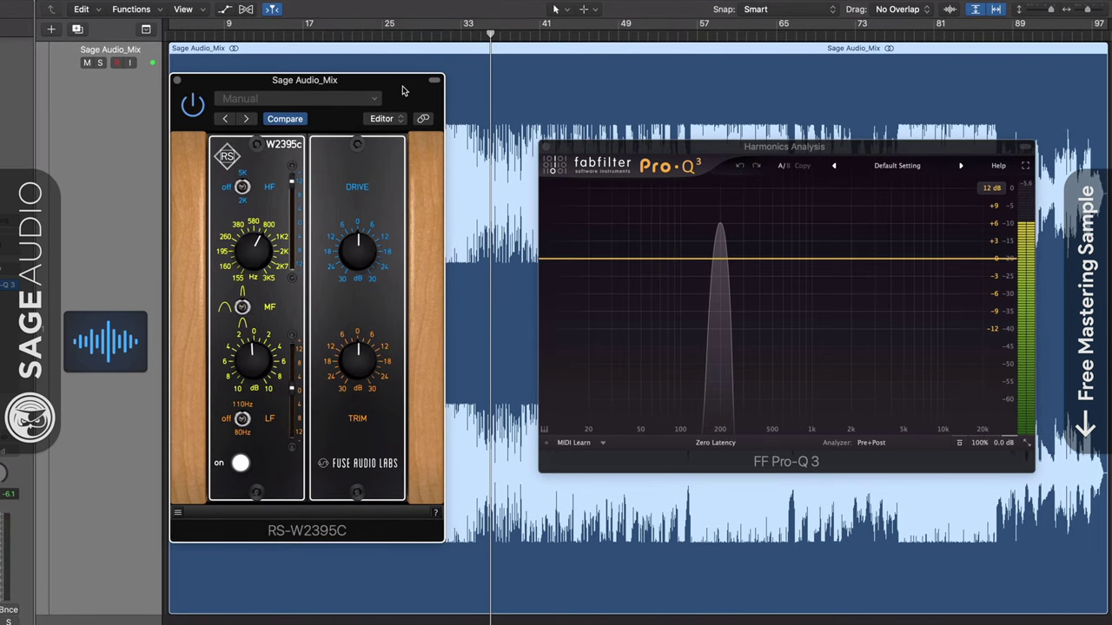
- Lower RS-W2395C's HF frequency, adjust the gain, pull its fader to -1.5 dB, and set MF to 3500 Hz
drag(403, 89, 403, 90)
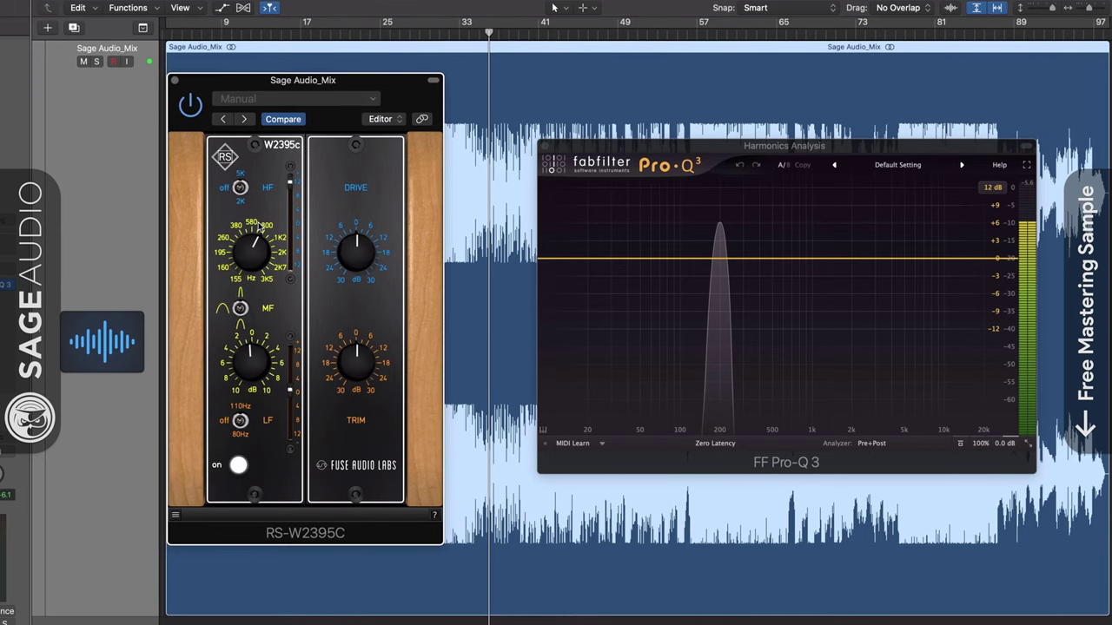
drag(251, 253, 251, 274)
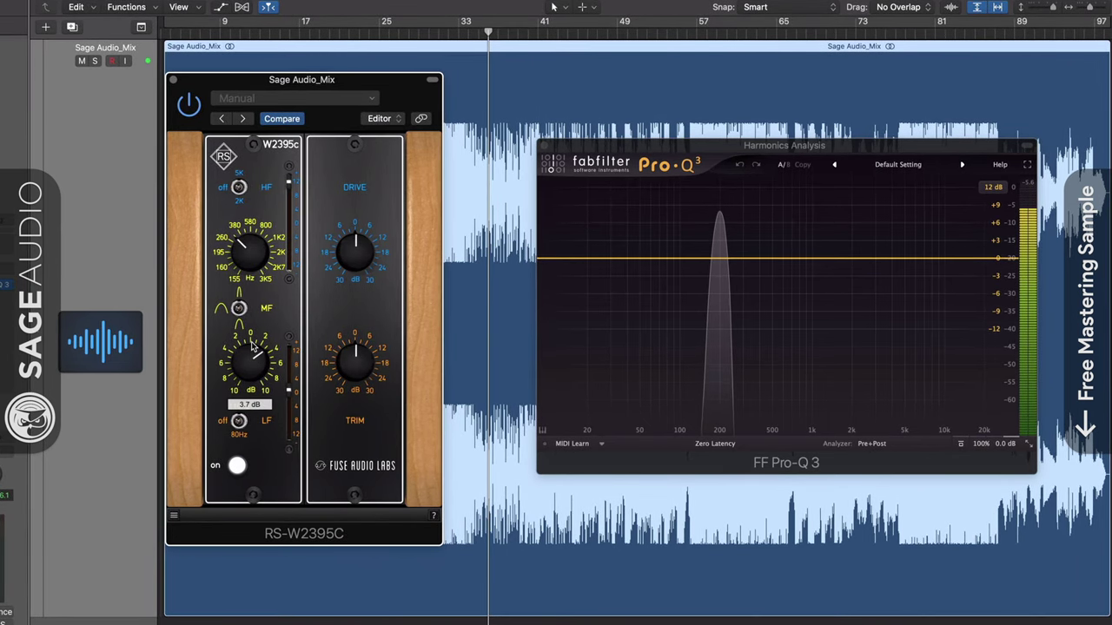
drag(251, 341, 250, 355)
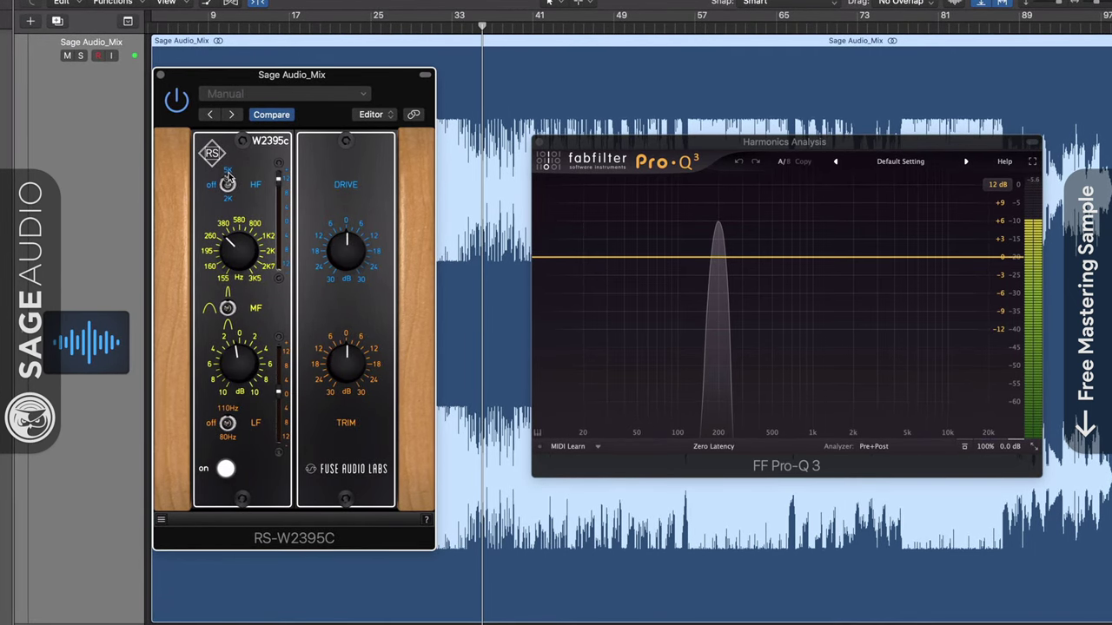
drag(278, 176, 274, 212)
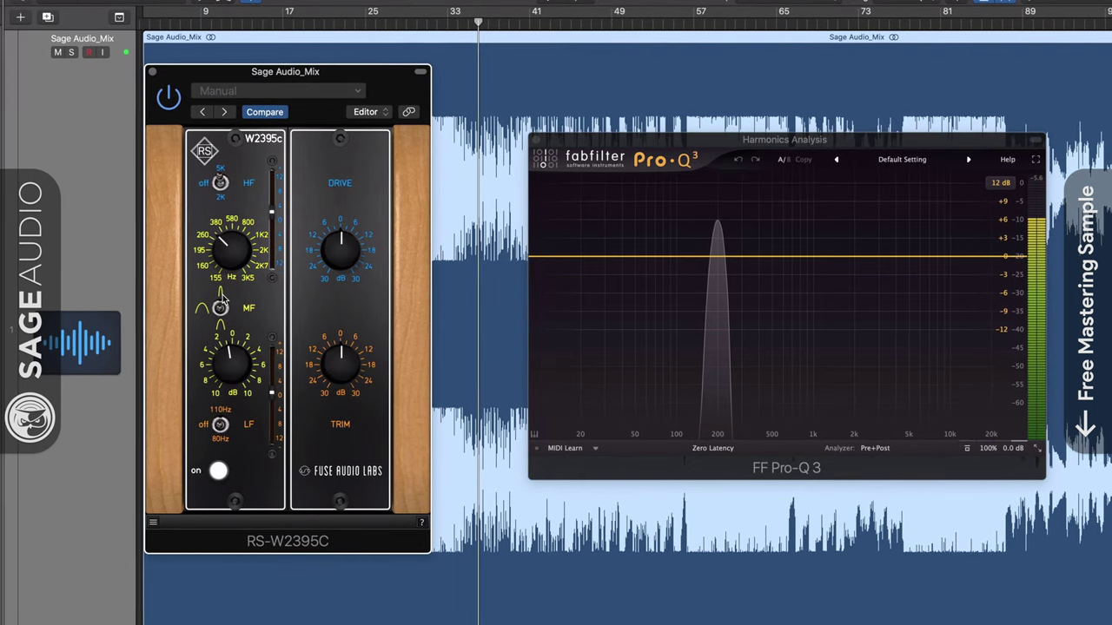
mouse_move(231, 257)
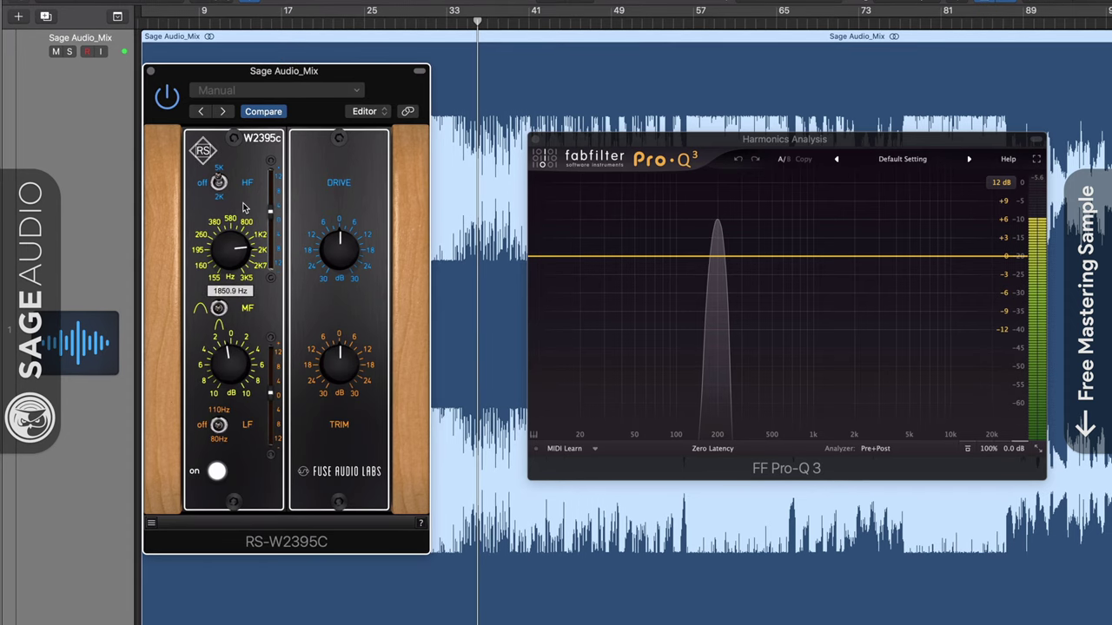
drag(231, 257, 230, 149)
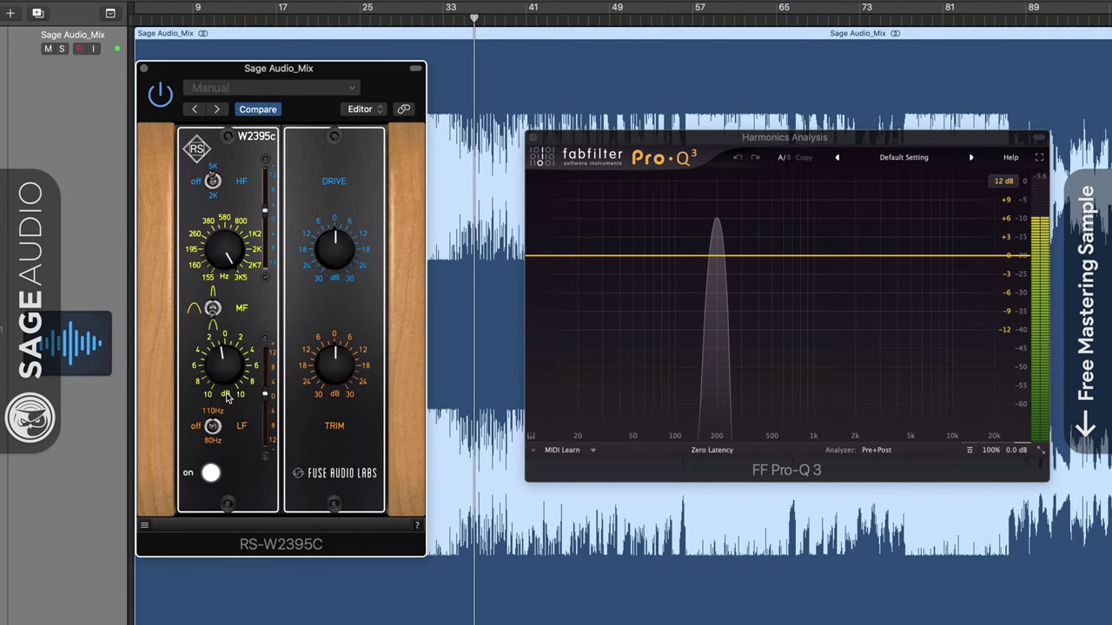
- Cut MF gain to -10 dB, raise the lower fader to 8.8 dB, and return Drive to 0
drag(225, 339, 221, 365)
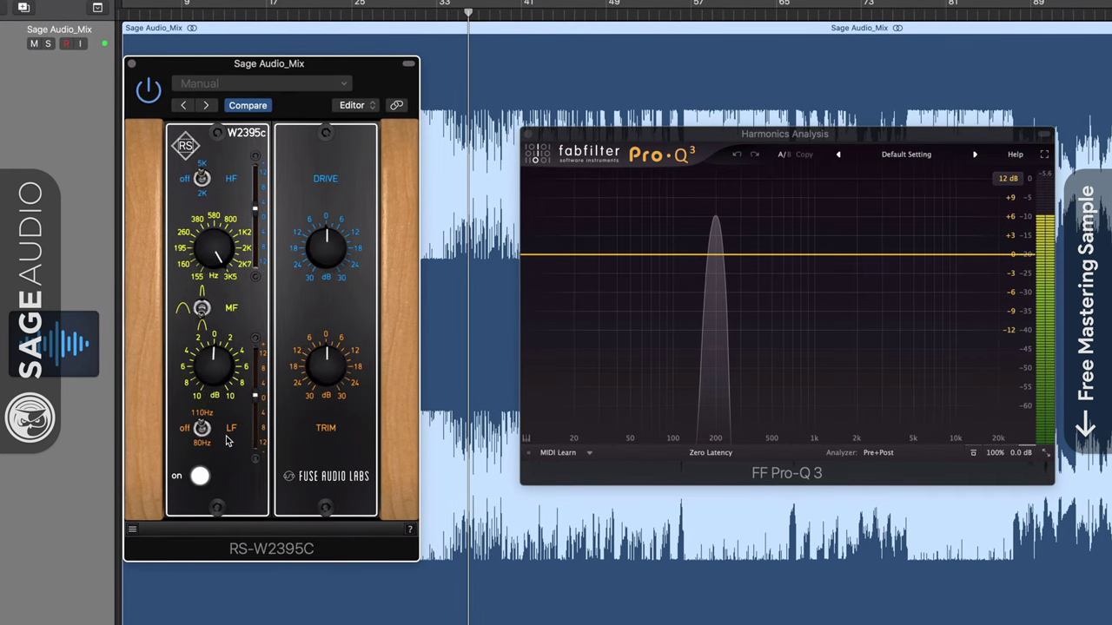
mouse_move(255, 395)
mouse_down()
mouse_move(258, 368)
mouse_move(258, 398)
mouse_up()
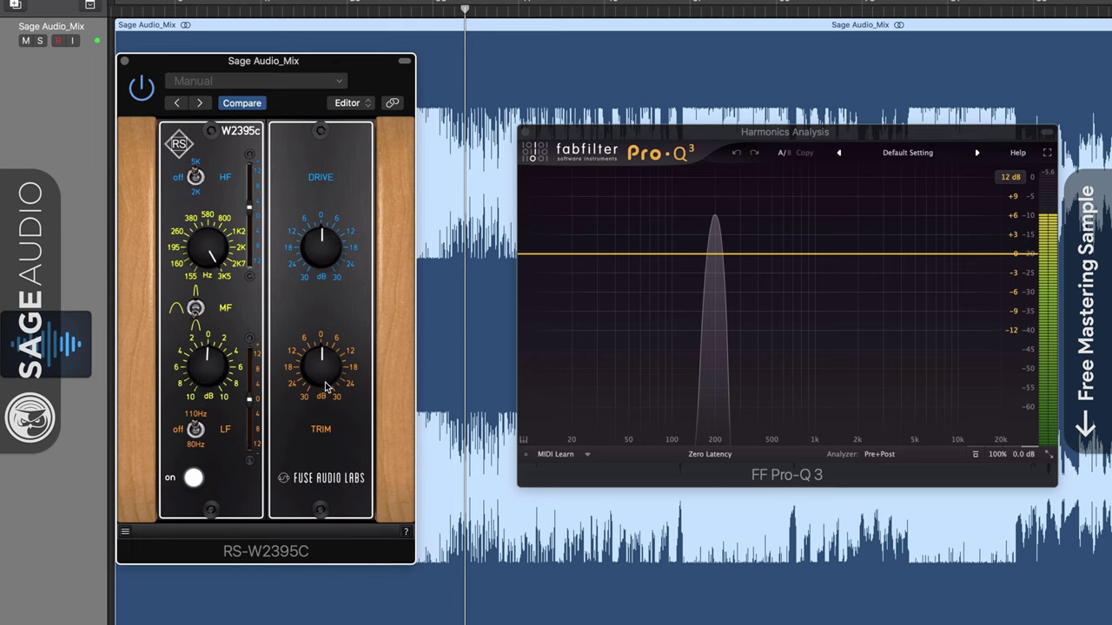
drag(321, 248, 337, 212)
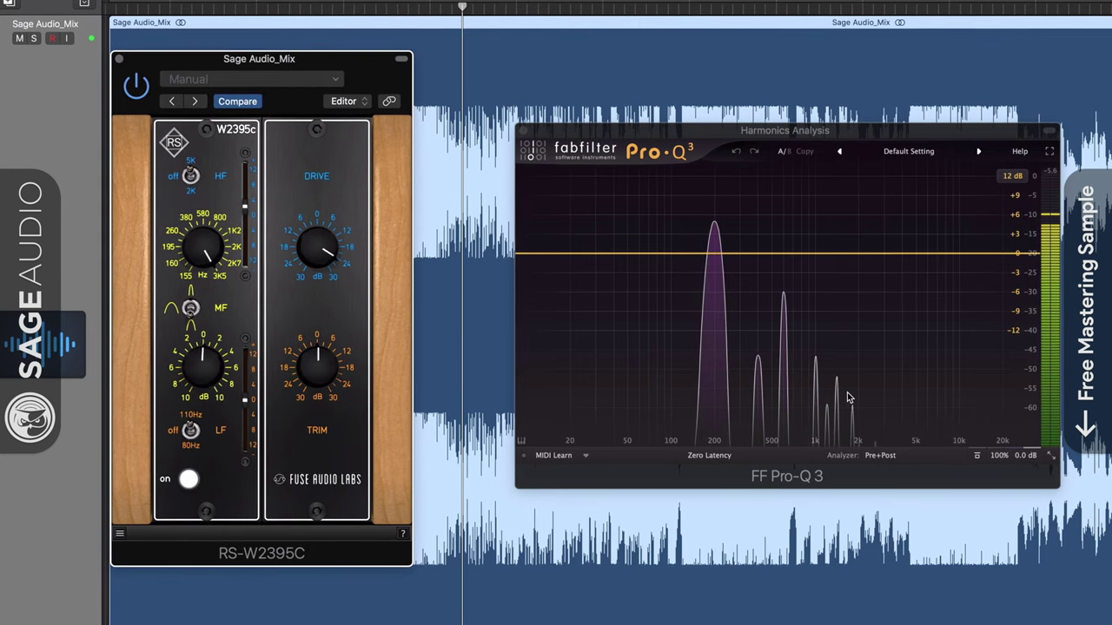
drag(314, 214, 306, 345)
click(312, 366)
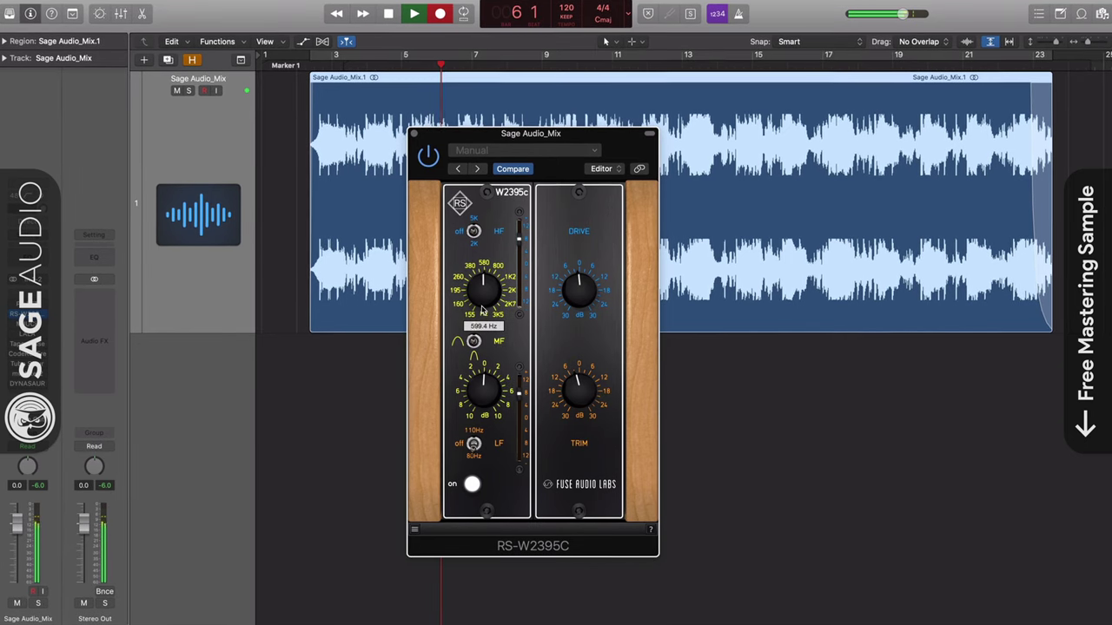
- Boost the RS-W2395C midrange, move its frequency down to about 260 Hz, and nudge the trim up
mouse_move(479, 389)
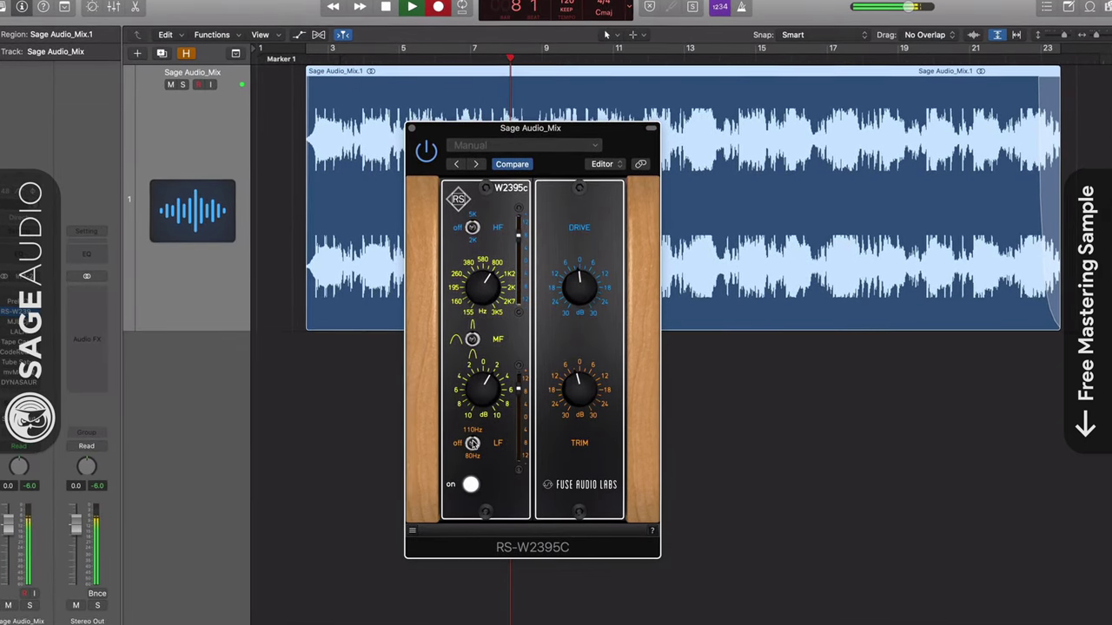
drag(488, 382, 492, 372)
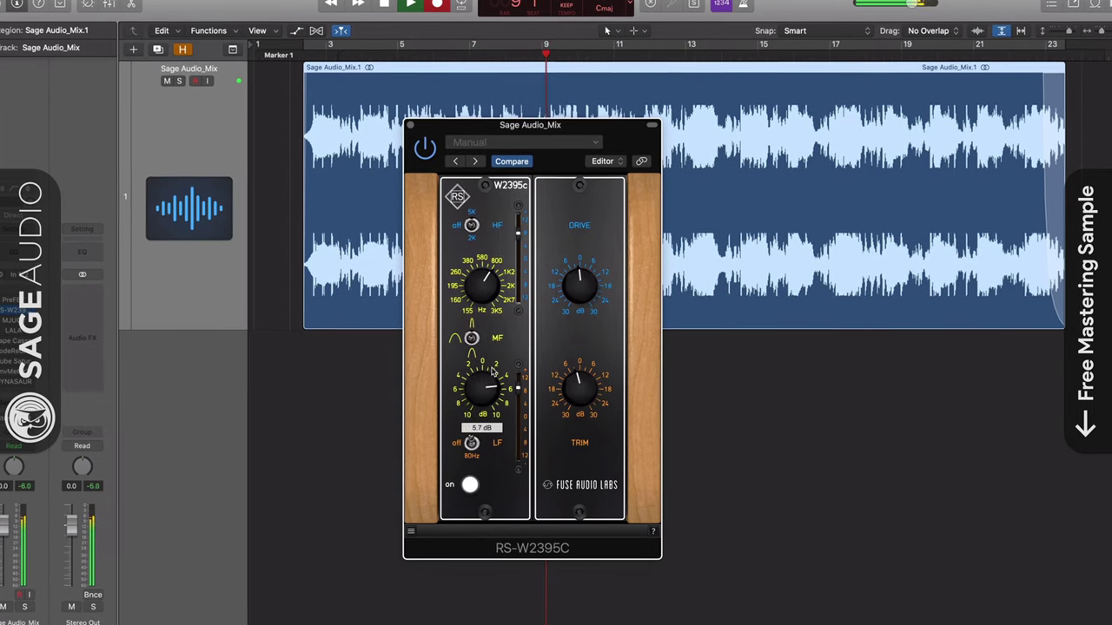
mouse_move(488, 256)
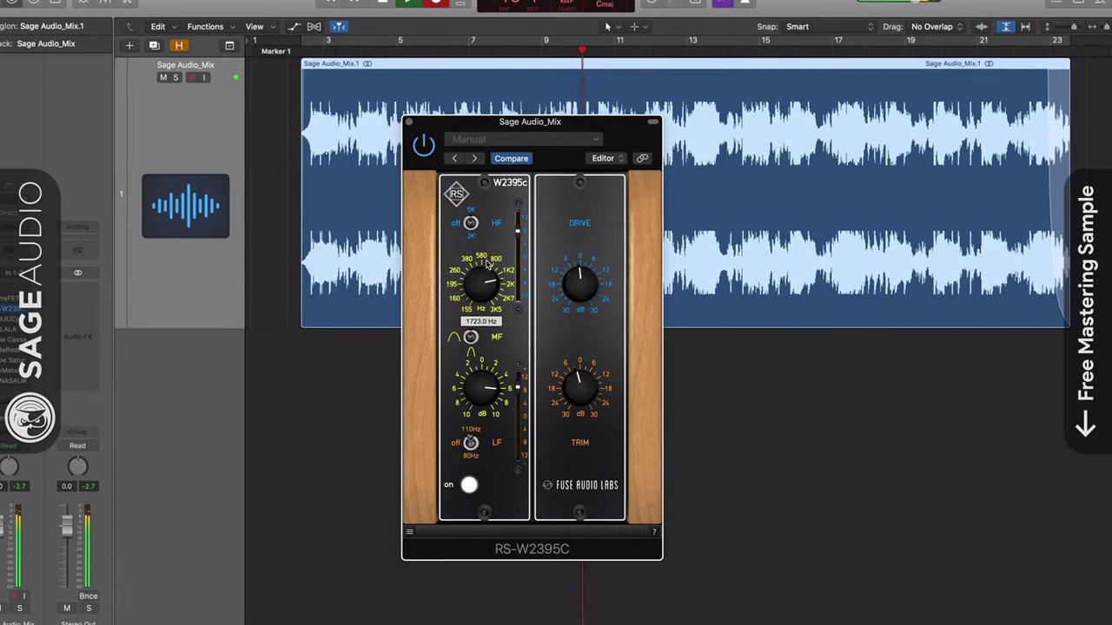
drag(488, 252, 582, 255)
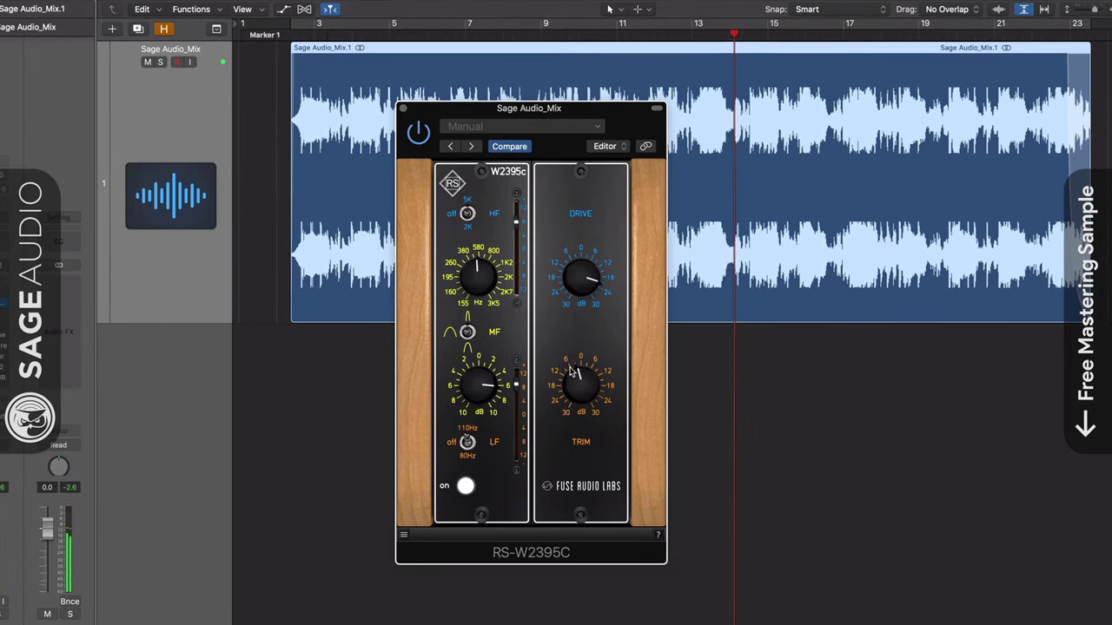
drag(574, 372, 572, 365)
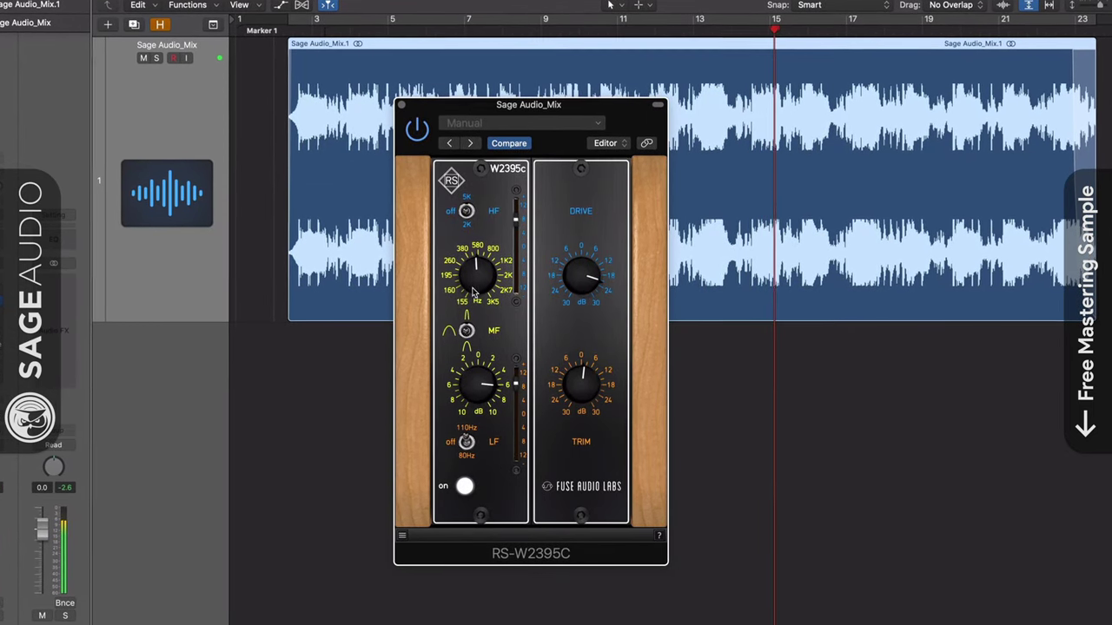
drag(473, 386, 471, 372)
drag(482, 276, 477, 290)
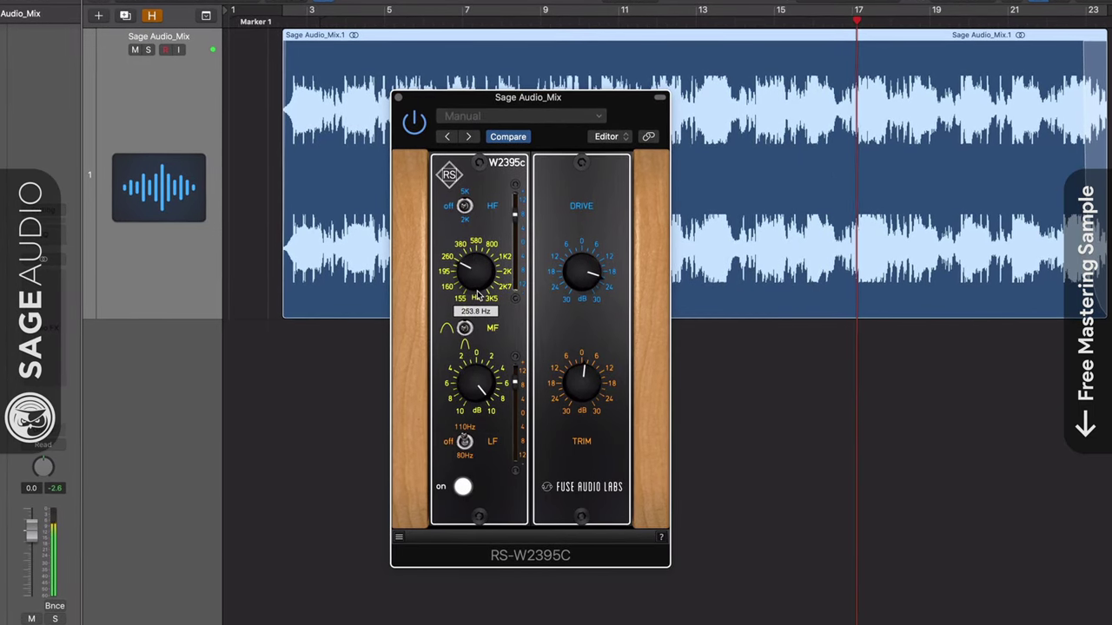
drag(469, 380, 487, 454)
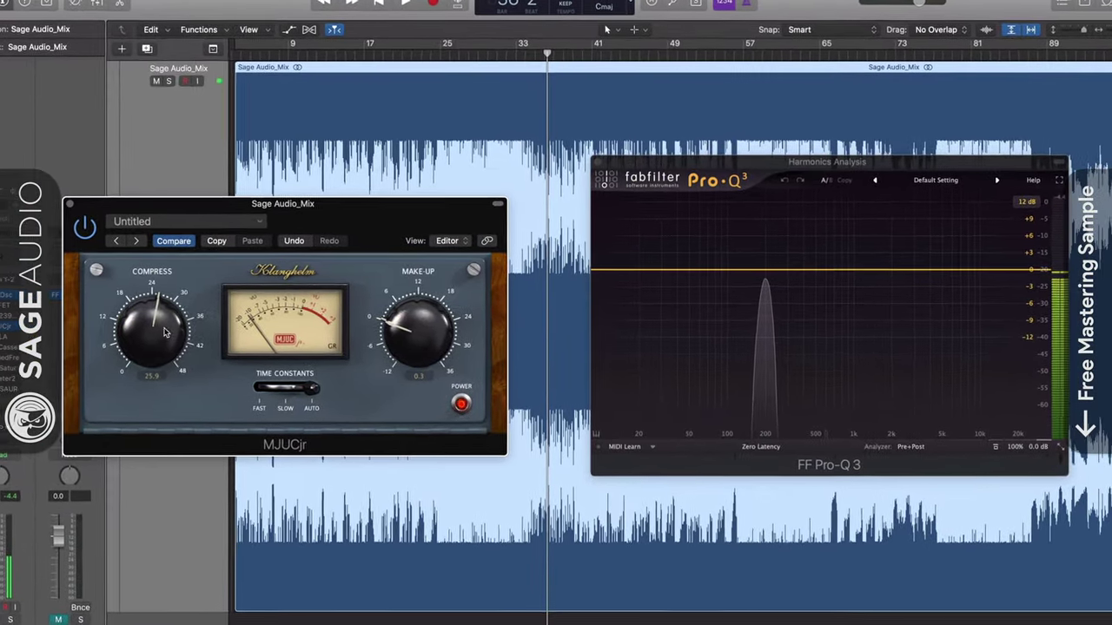
- Sweep MJUCjr's Compress between about 18.5 and 24, settling it at 21.5
drag(165, 332, 136, 403)
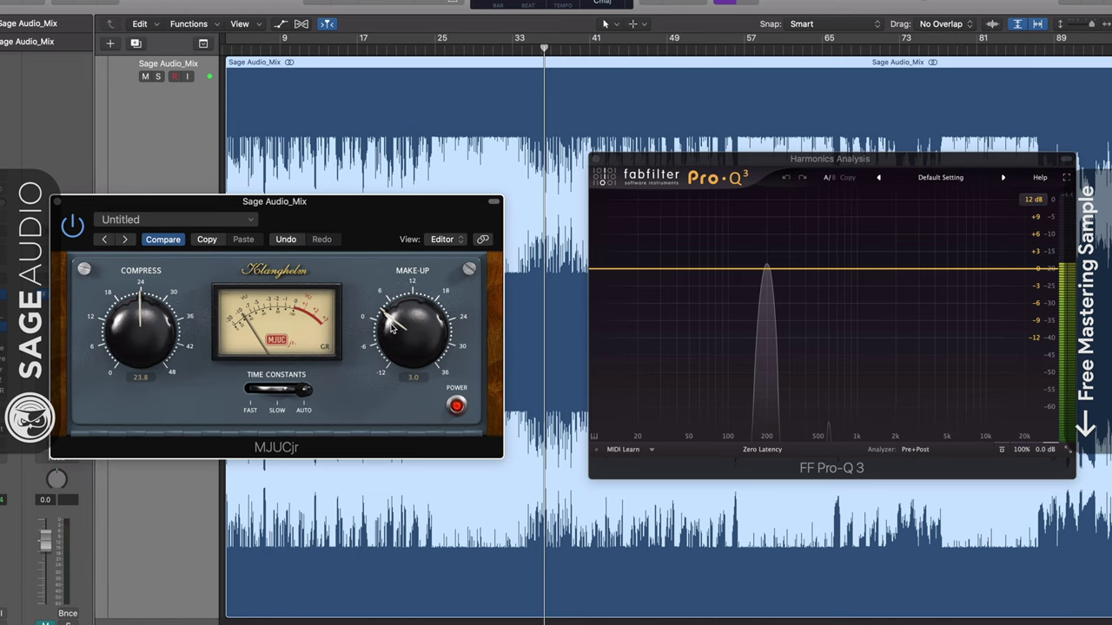
drag(141, 323, 119, 386)
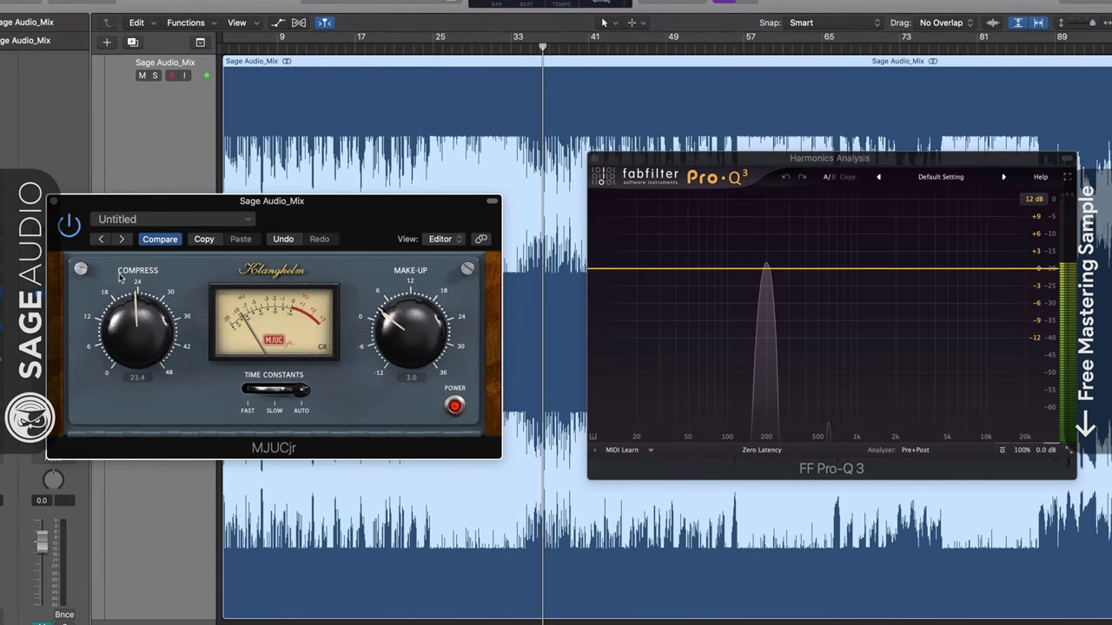
drag(126, 394, 222, 93)
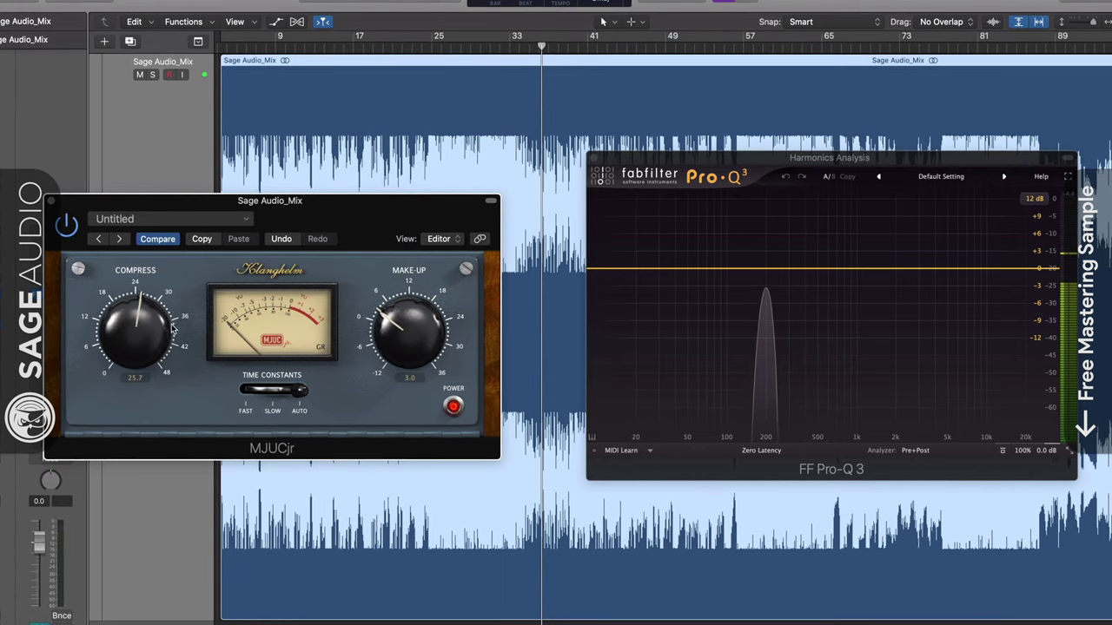
drag(173, 328, 160, 364)
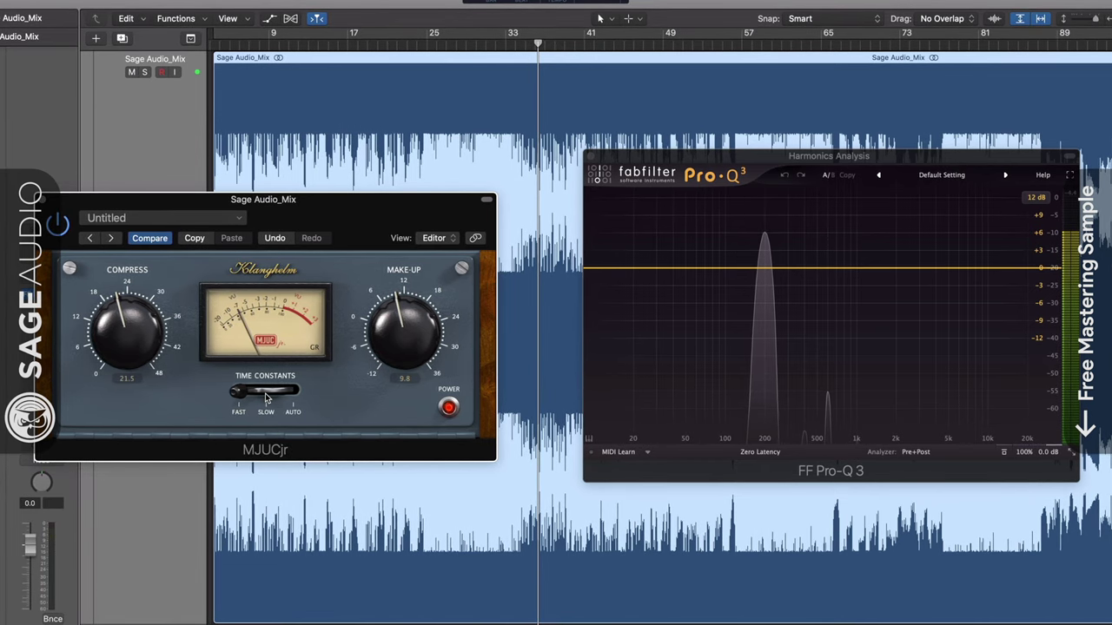
- Set MJUCjr's timing to Auto, A/B it via POWER, and switch the meter to output level
click(265, 392)
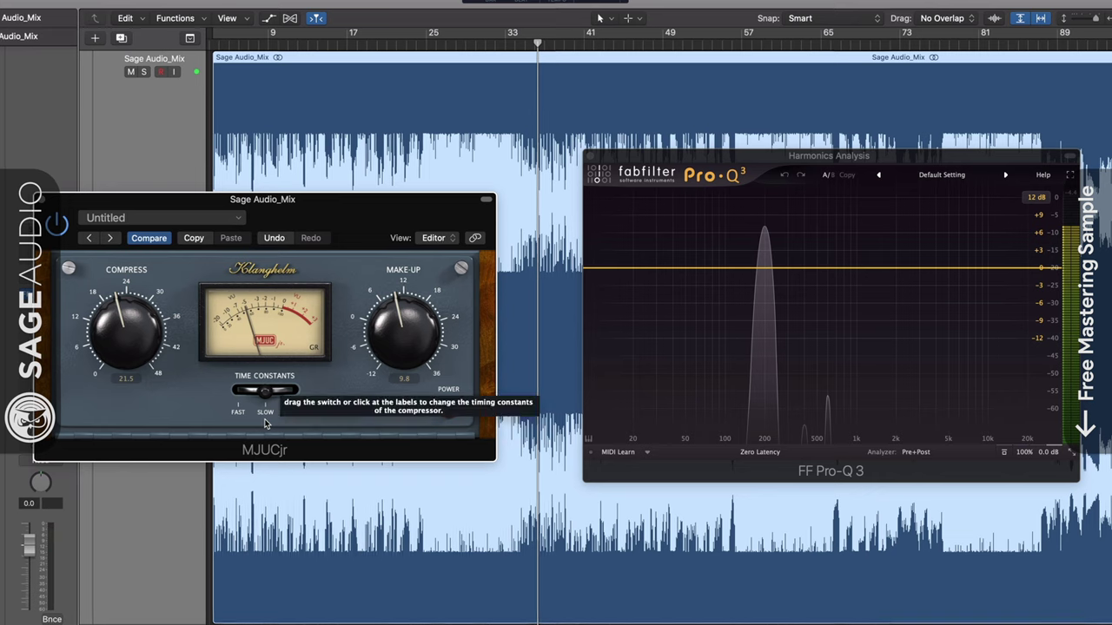
drag(266, 390, 308, 390)
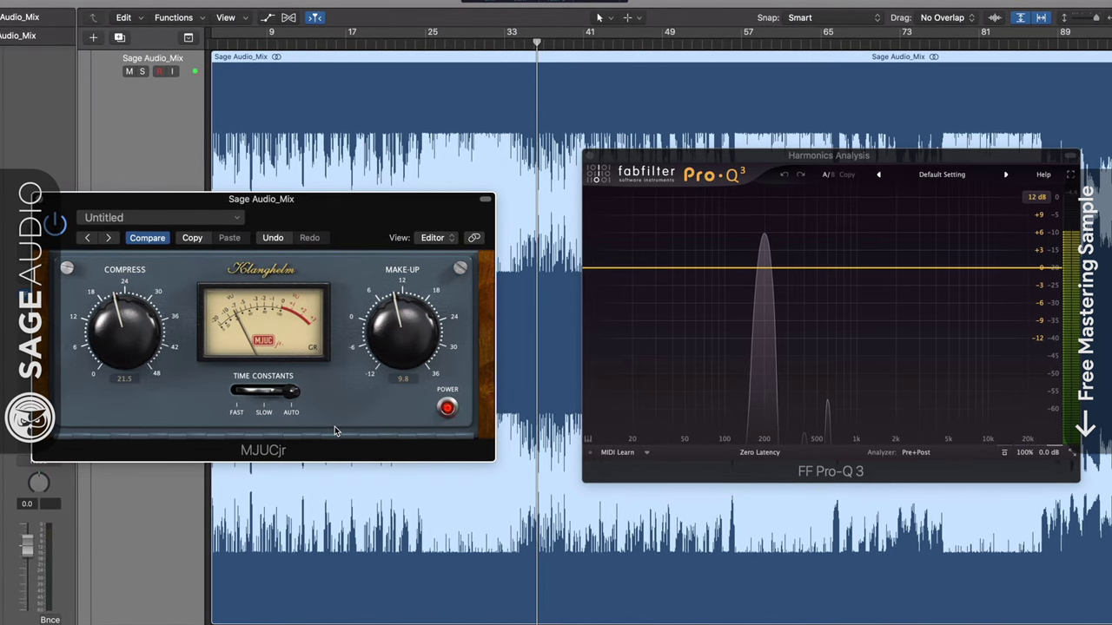
click(446, 410)
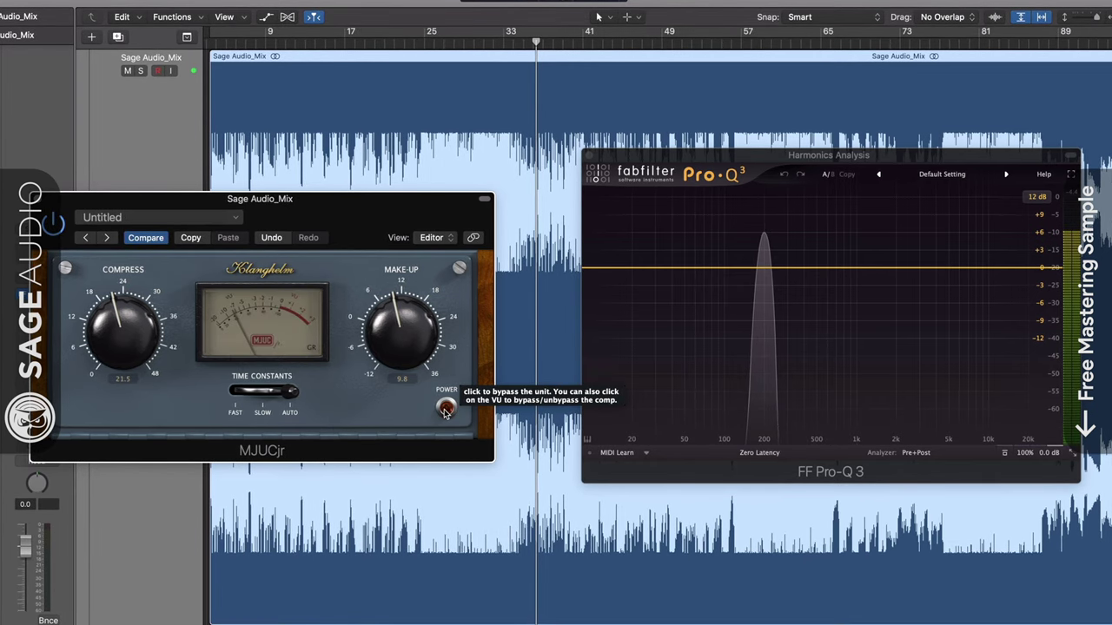
click(294, 340)
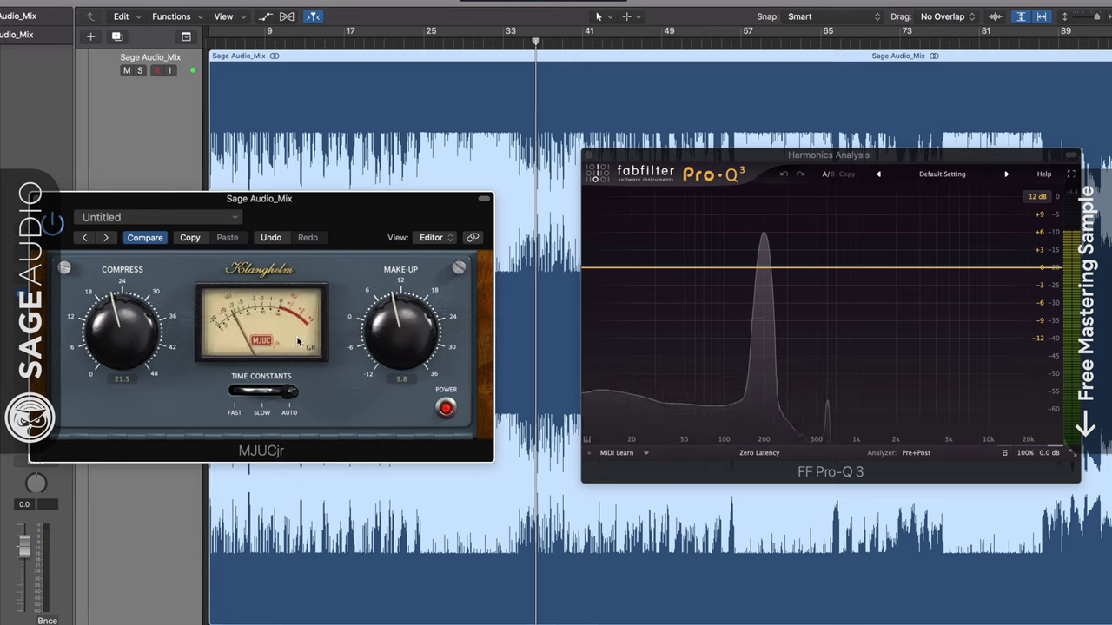
click(310, 351)
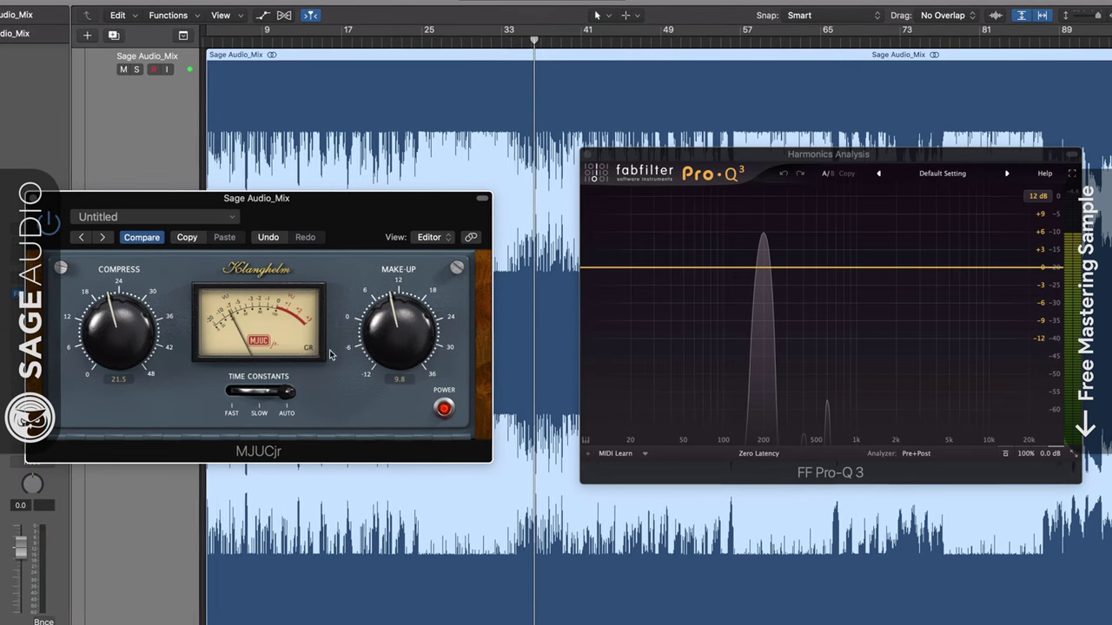
- In the Klanghelm global settings, set Enable Tooltips and Show & Edit Values to no
click(261, 272)
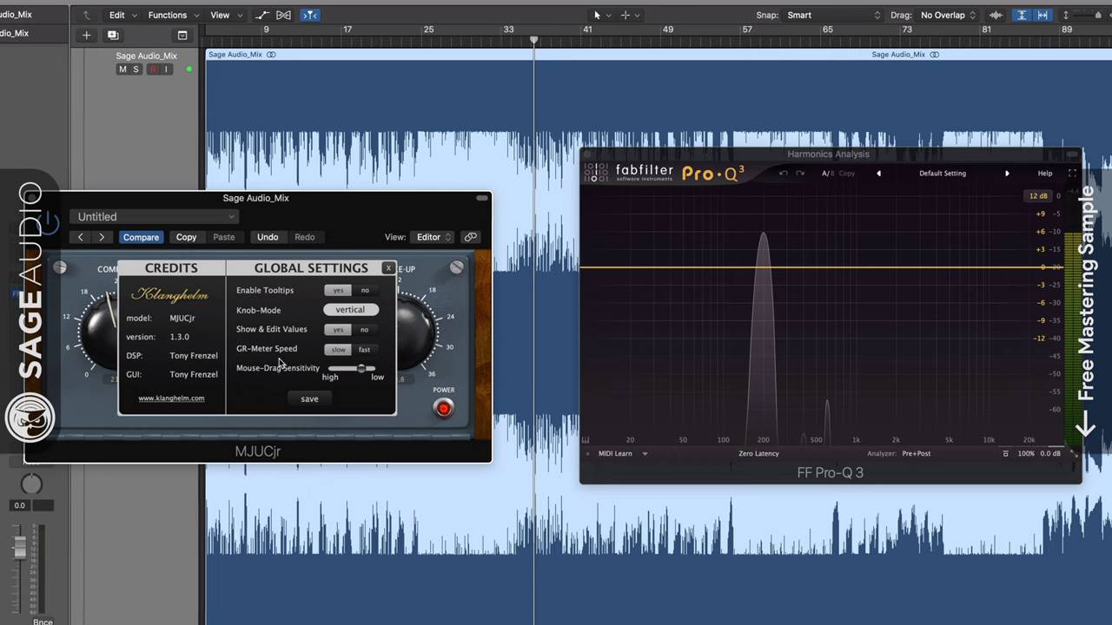
click(364, 291)
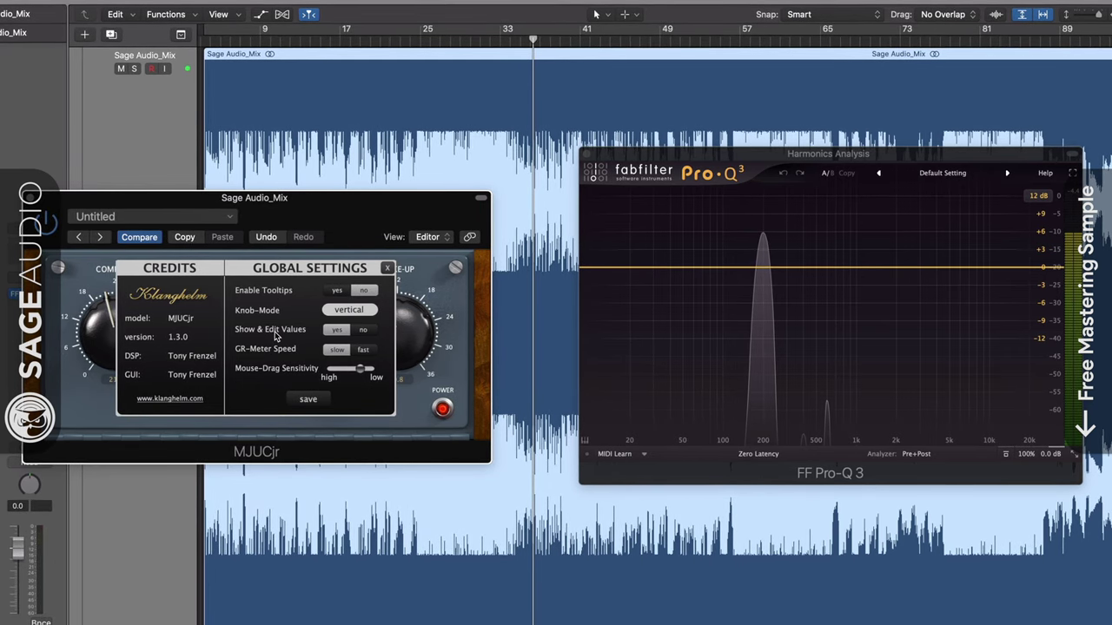
click(362, 331)
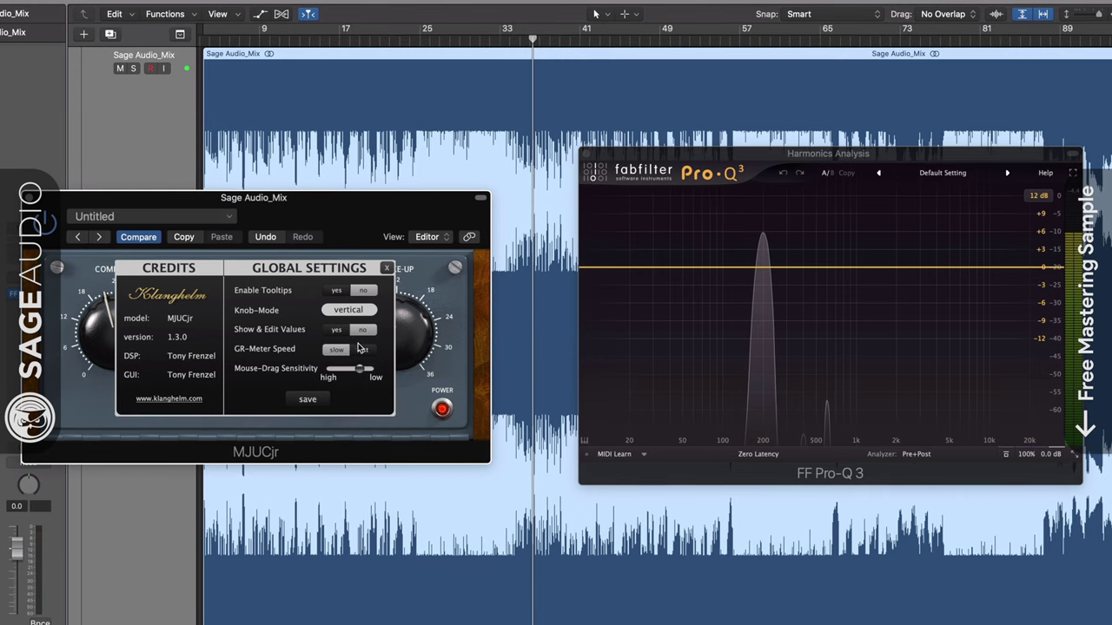
- Save and close the global settings panel, then power the MJUCjr compressor on
click(311, 399)
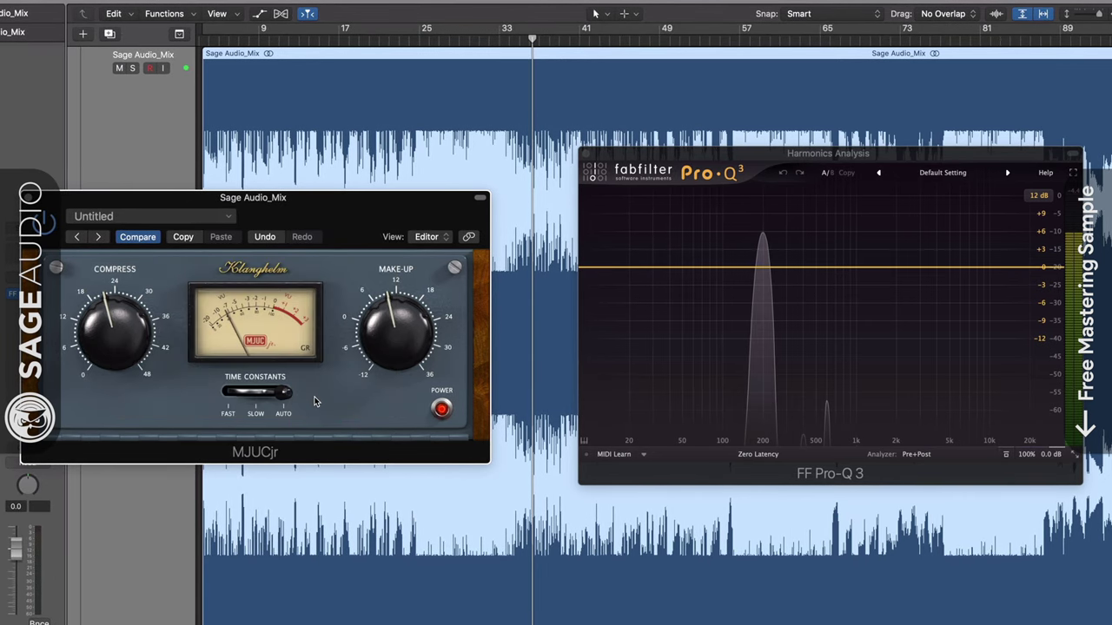
click(441, 410)
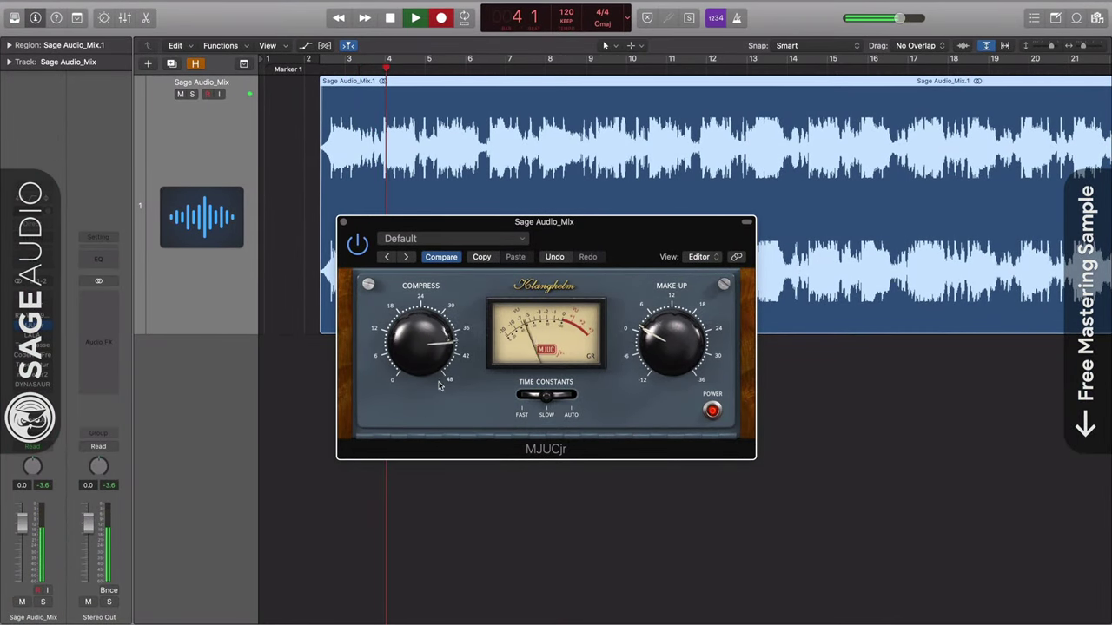
- Settle MJUCjr at slightly reduced Compress, Make-Up around 6, and SLOW time constants
drag(439, 386, 453, 329)
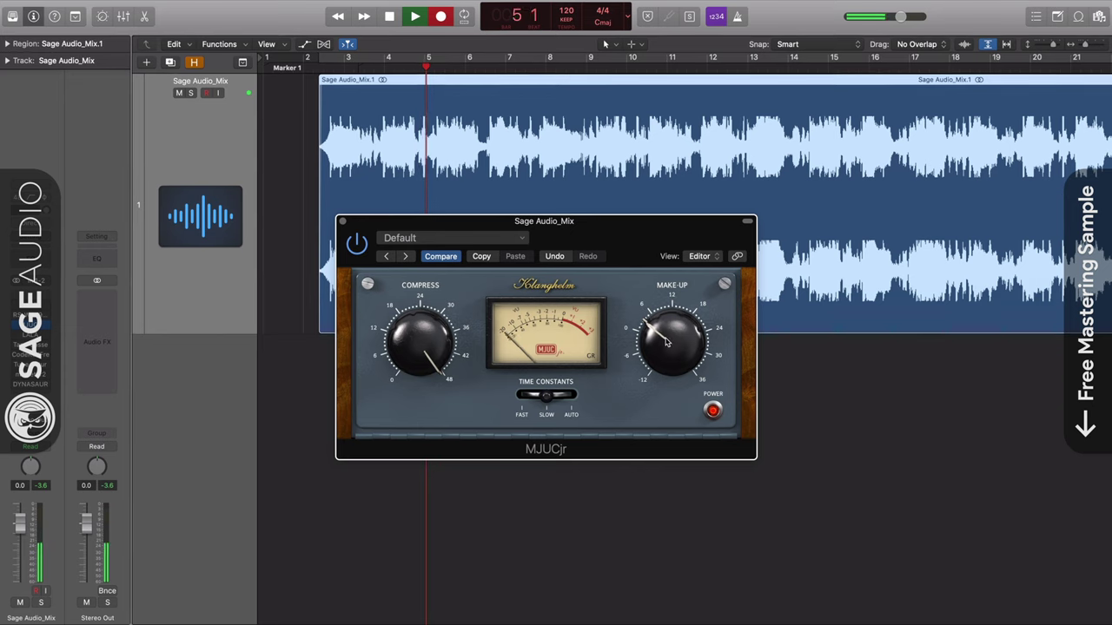
drag(684, 311, 702, 268)
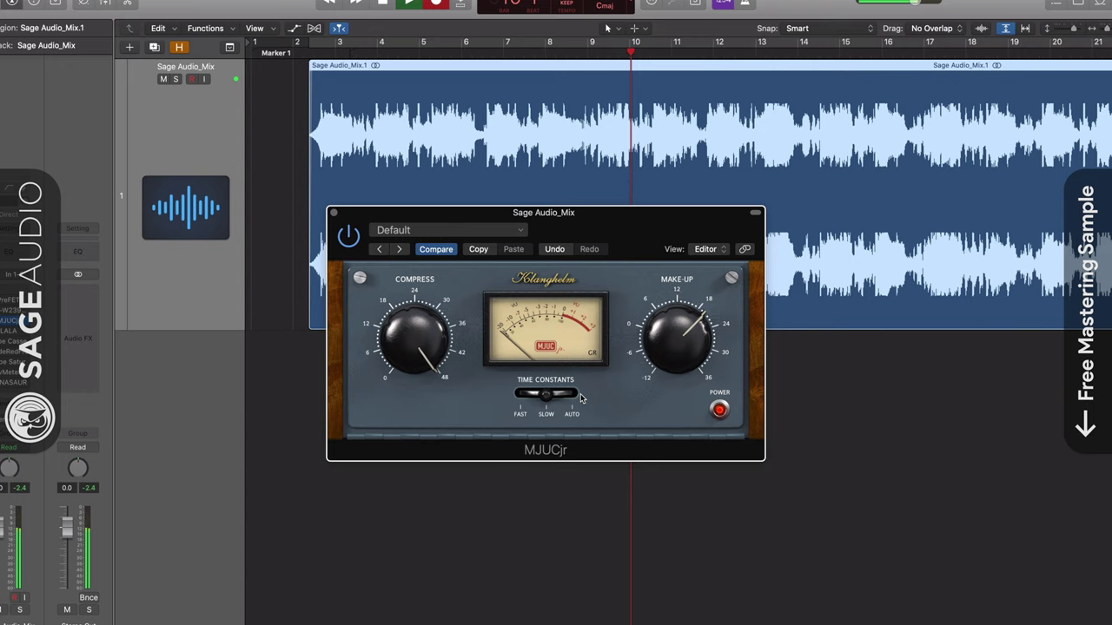
click(581, 399)
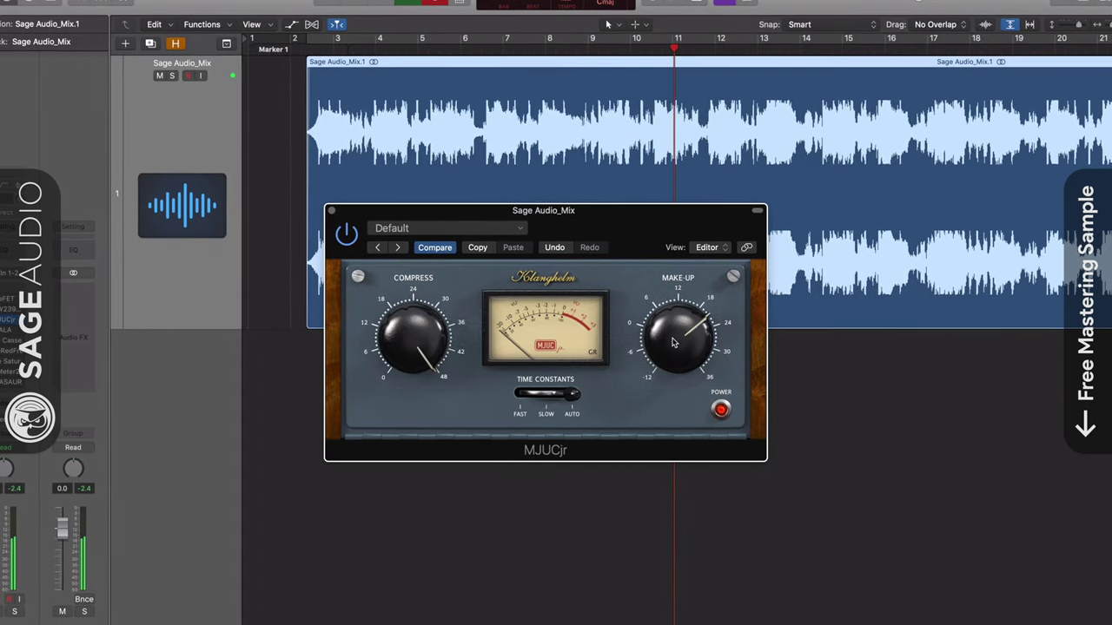
drag(673, 342, 695, 275)
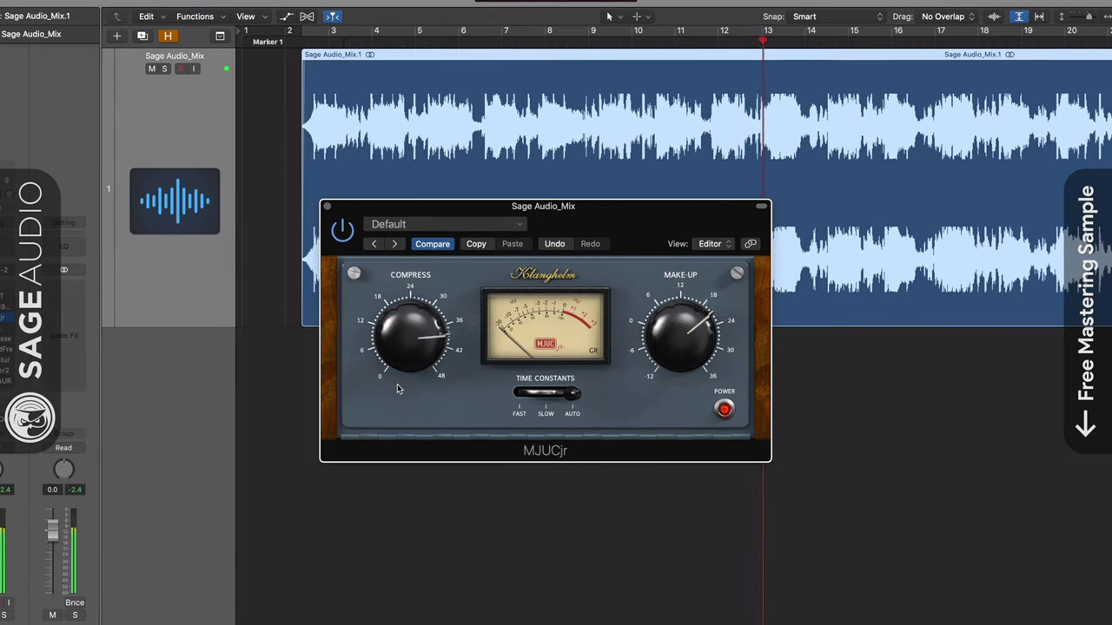
drag(397, 384, 396, 403)
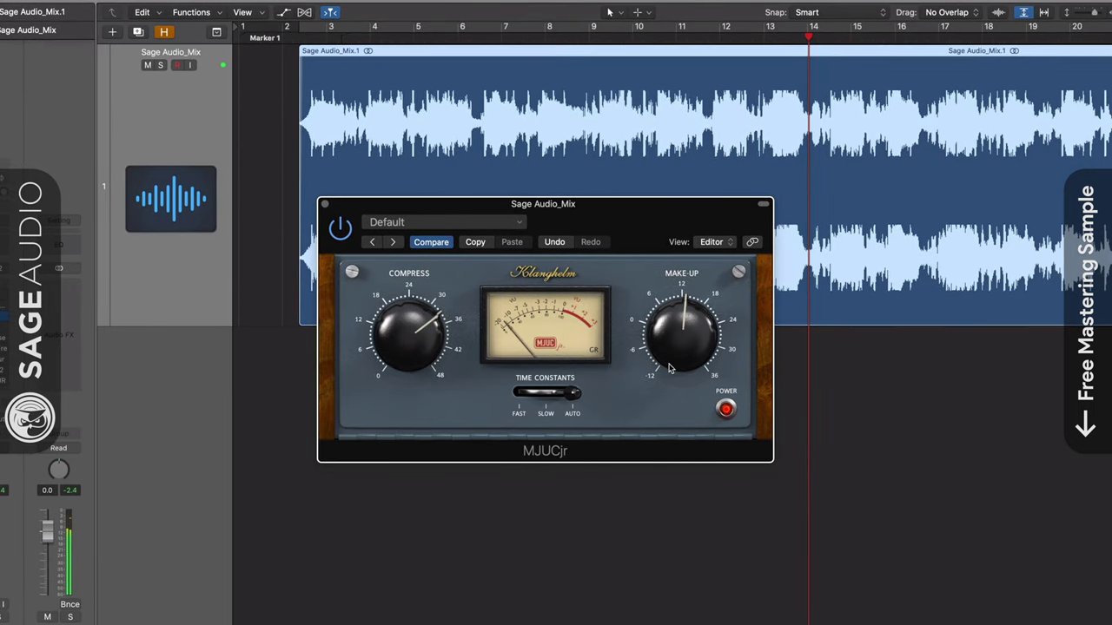
drag(404, 361, 400, 393)
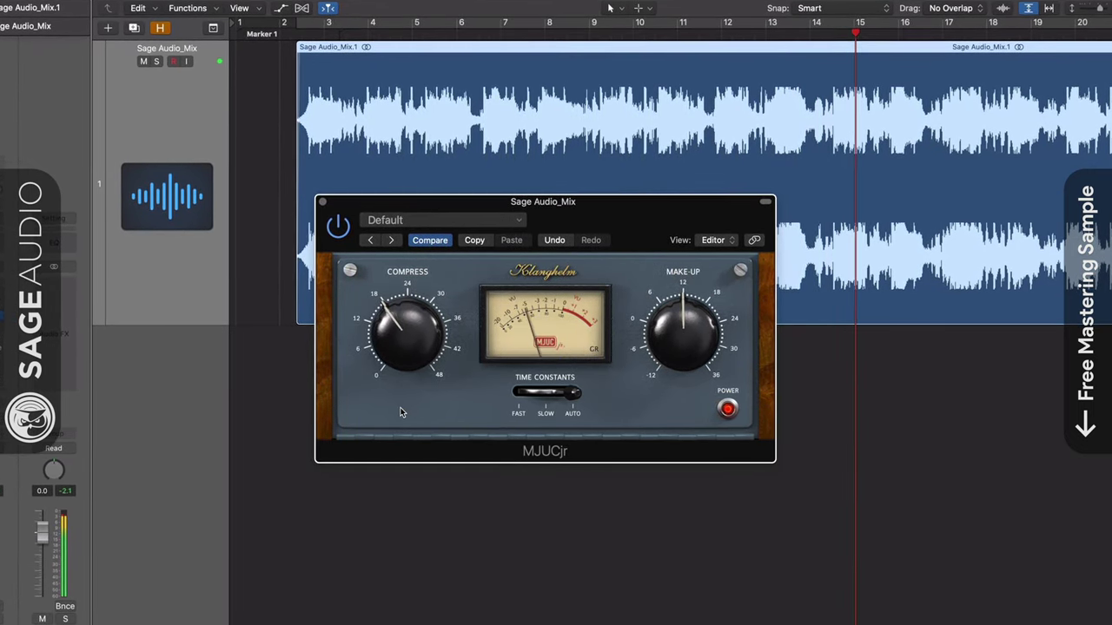
drag(662, 353, 640, 387)
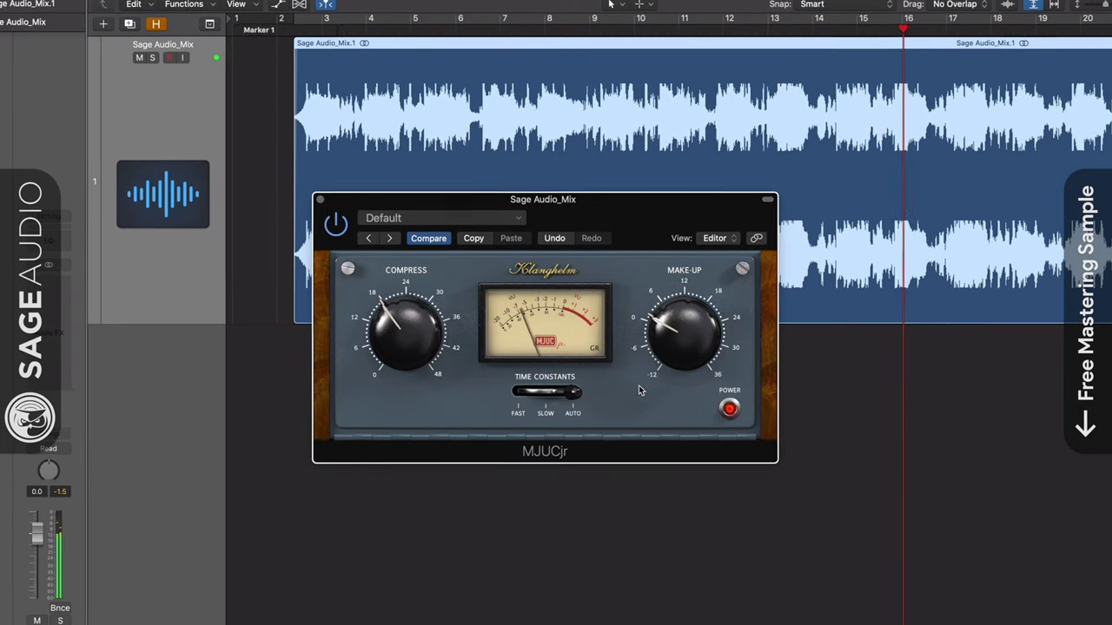
drag(390, 344, 387, 355)
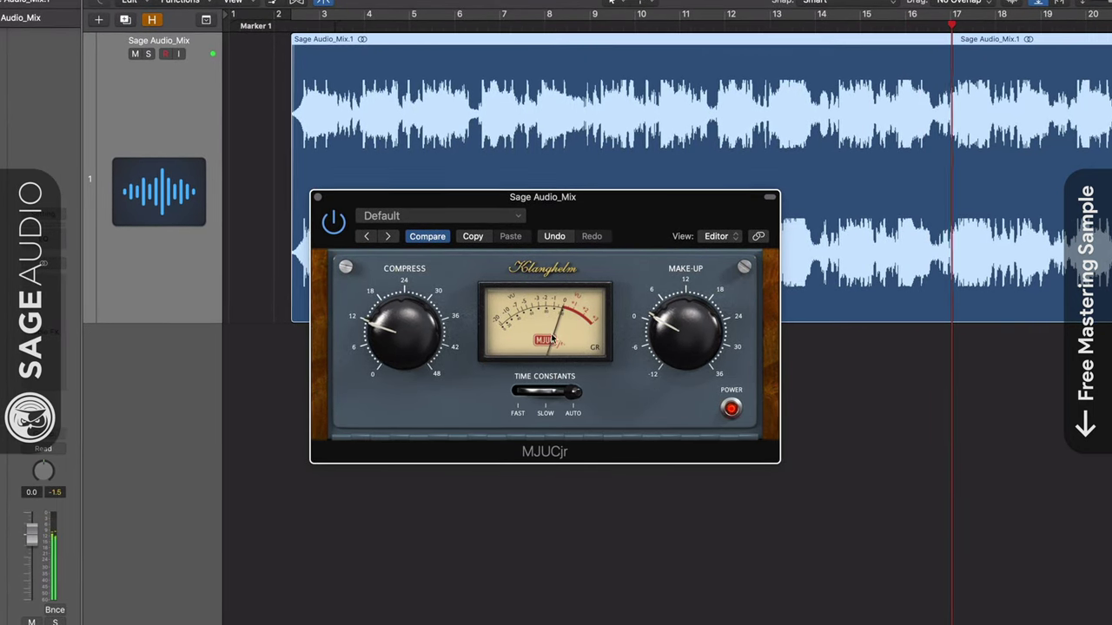
drag(675, 334, 681, 315)
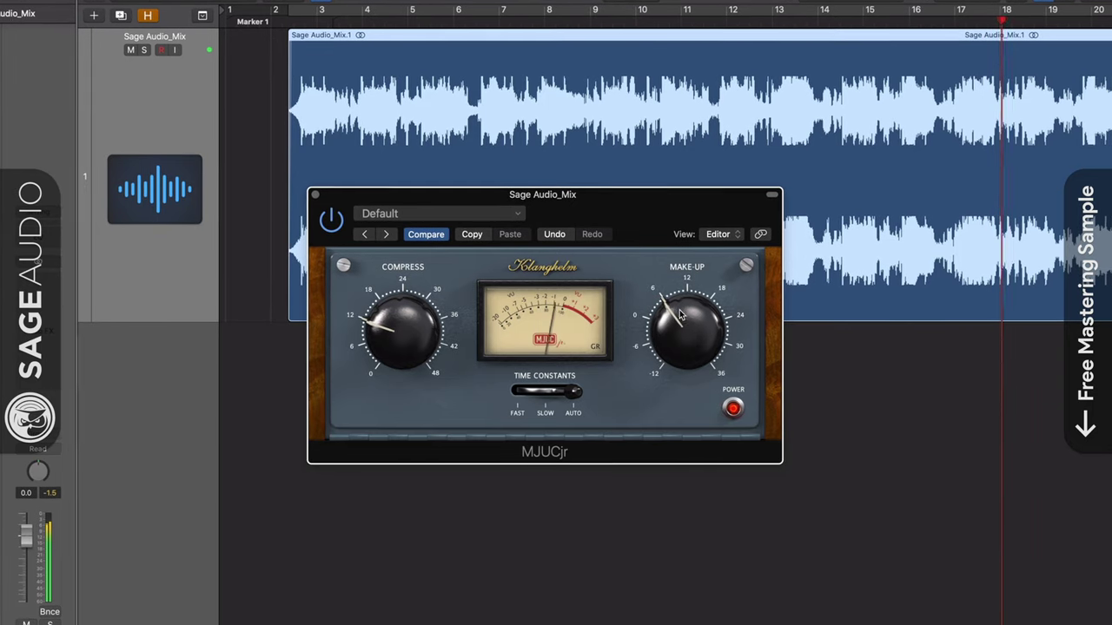
click(563, 396)
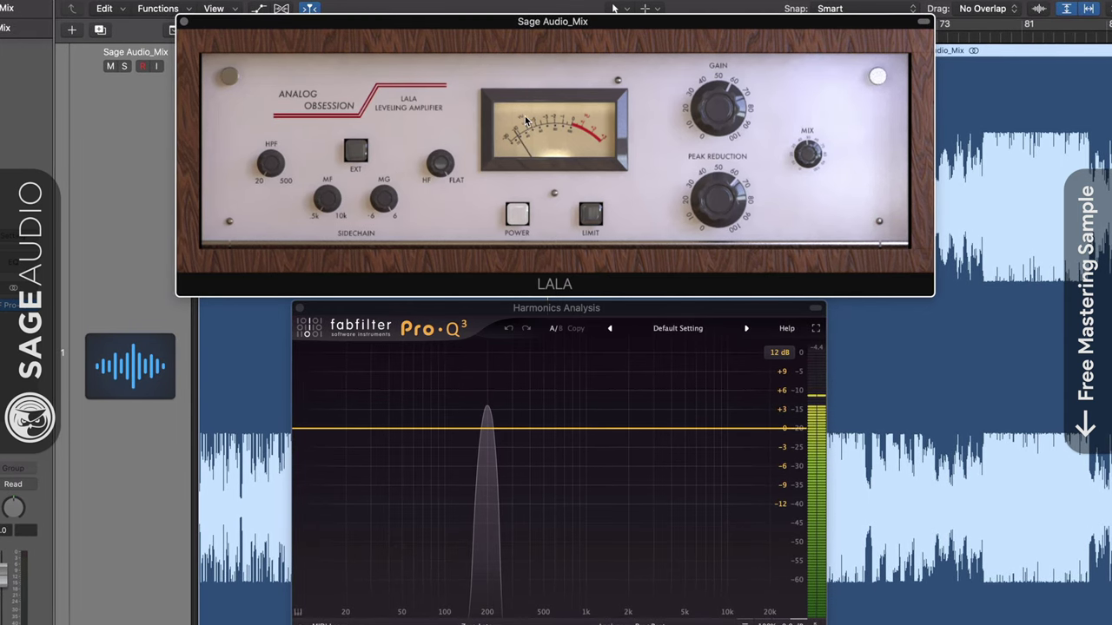
- Toggle LALA's LIMIT mode on and off, then try EXT sidechain on and off
click(593, 214)
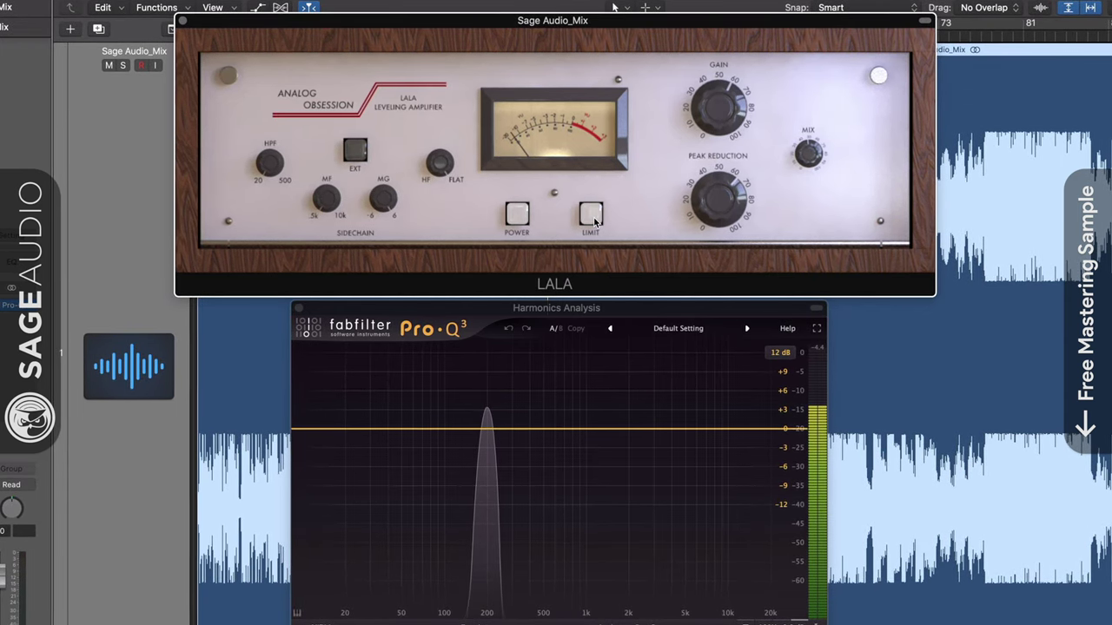
click(592, 214)
click(592, 214)
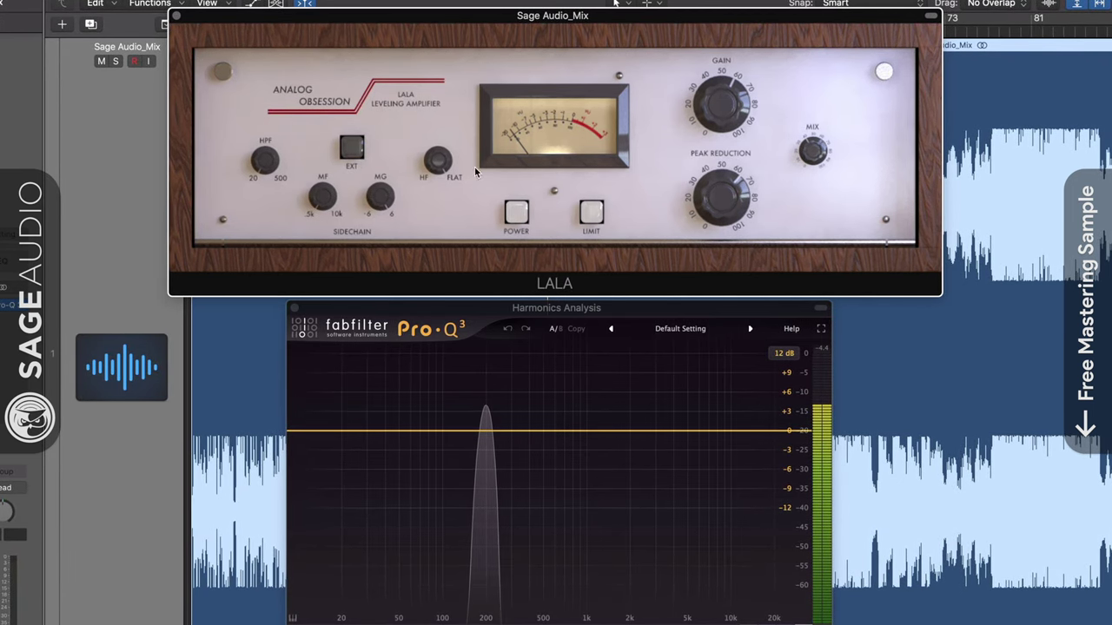
click(352, 149)
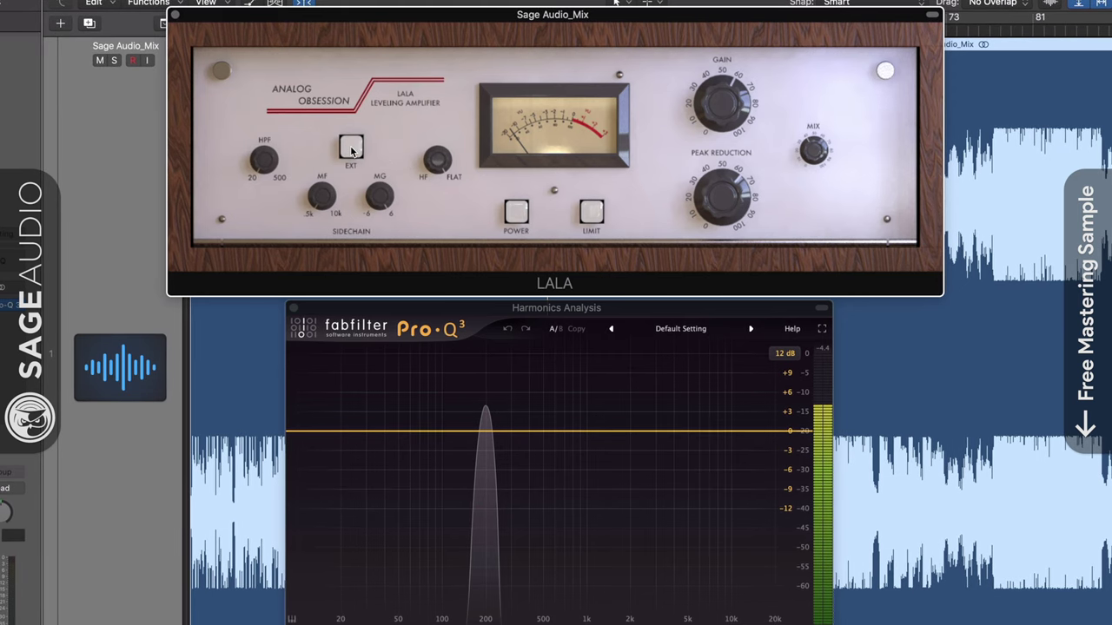
click(351, 147)
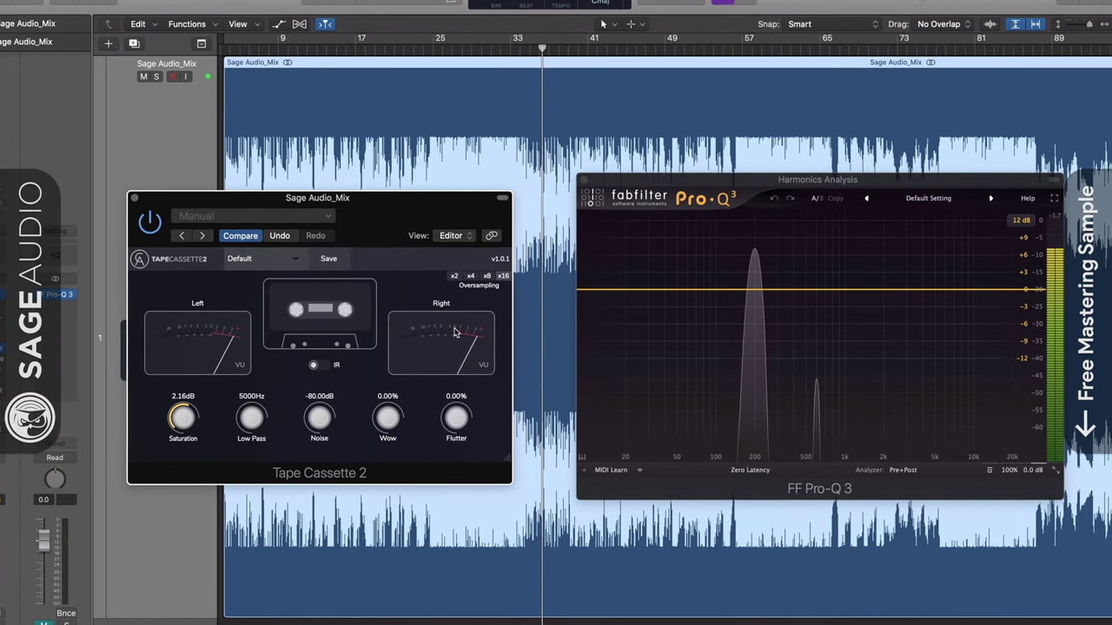
- Compare Tape Cassette 2 with IR off and on, leaving IR on and Saturation about 2 dB
click(318, 368)
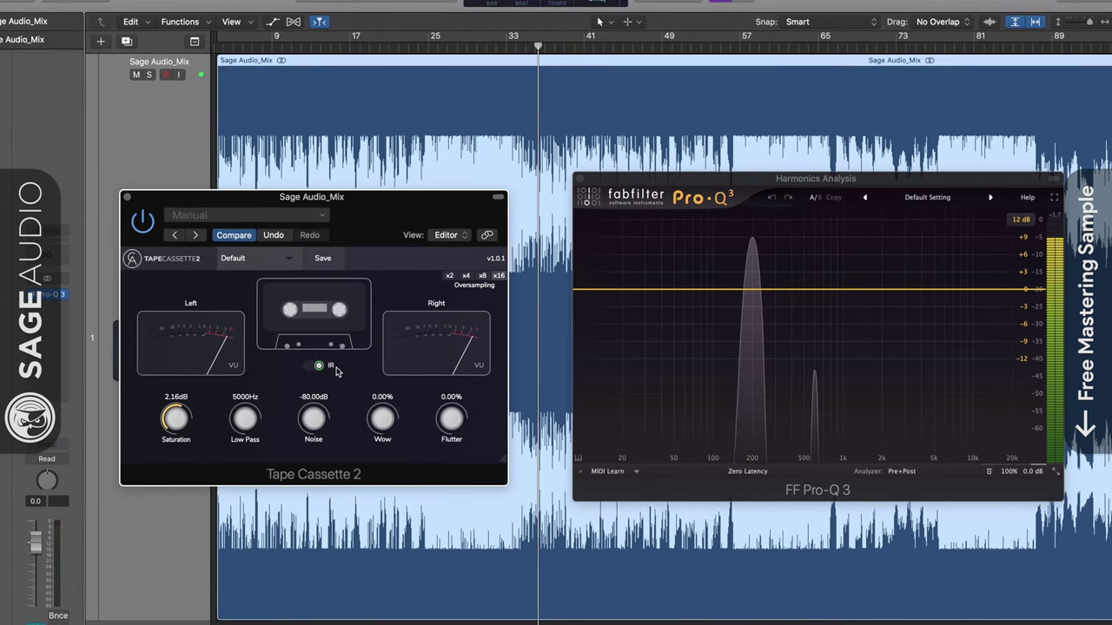
click(310, 373)
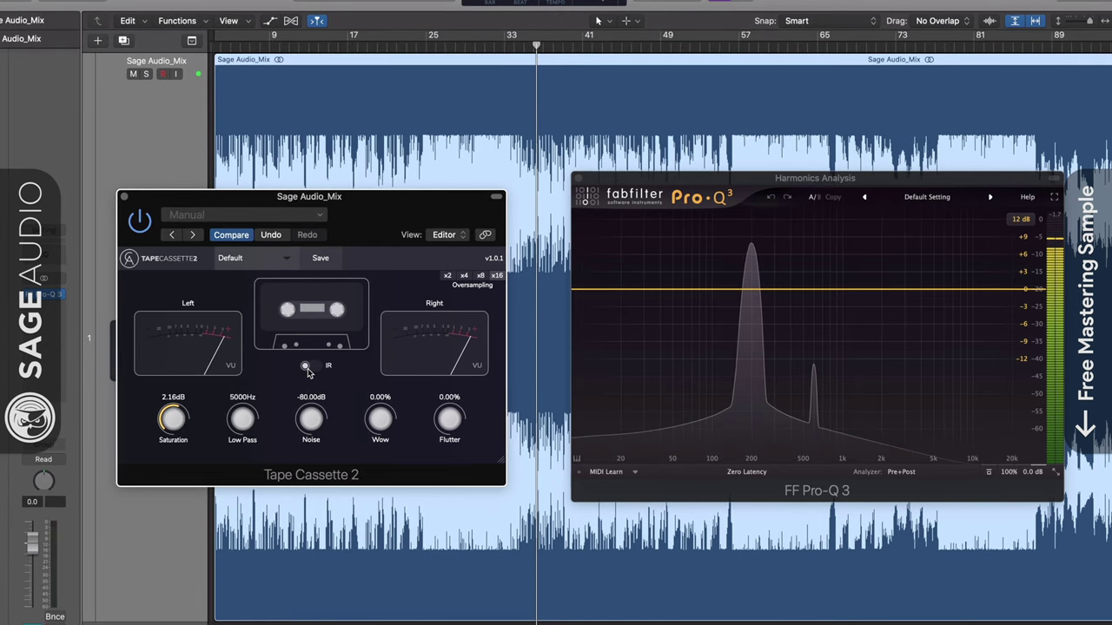
click(311, 366)
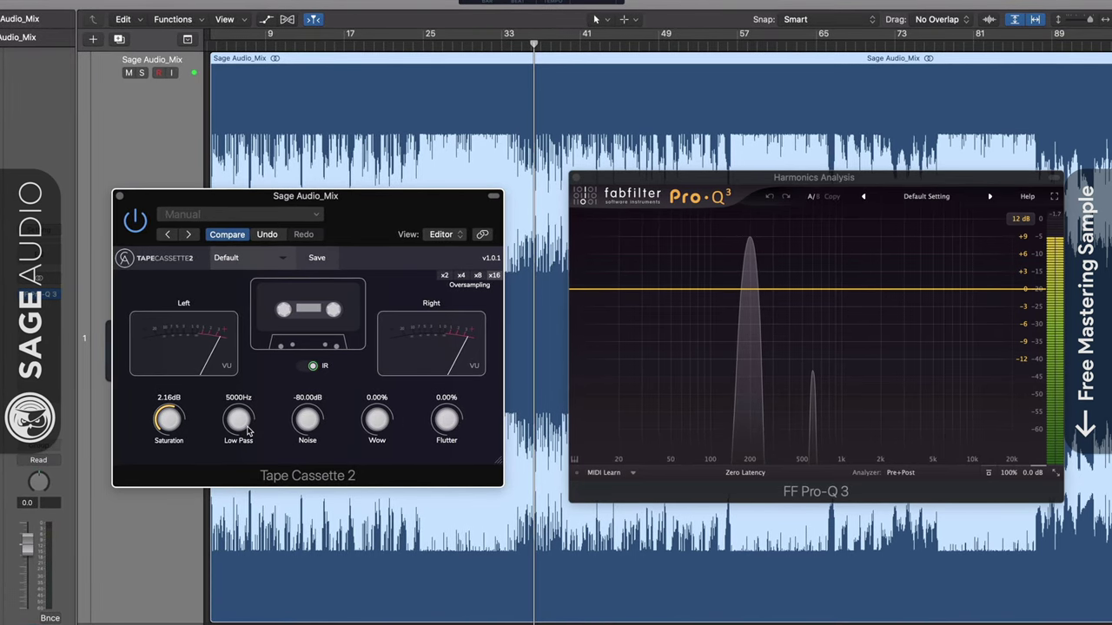
drag(171, 421, 161, 437)
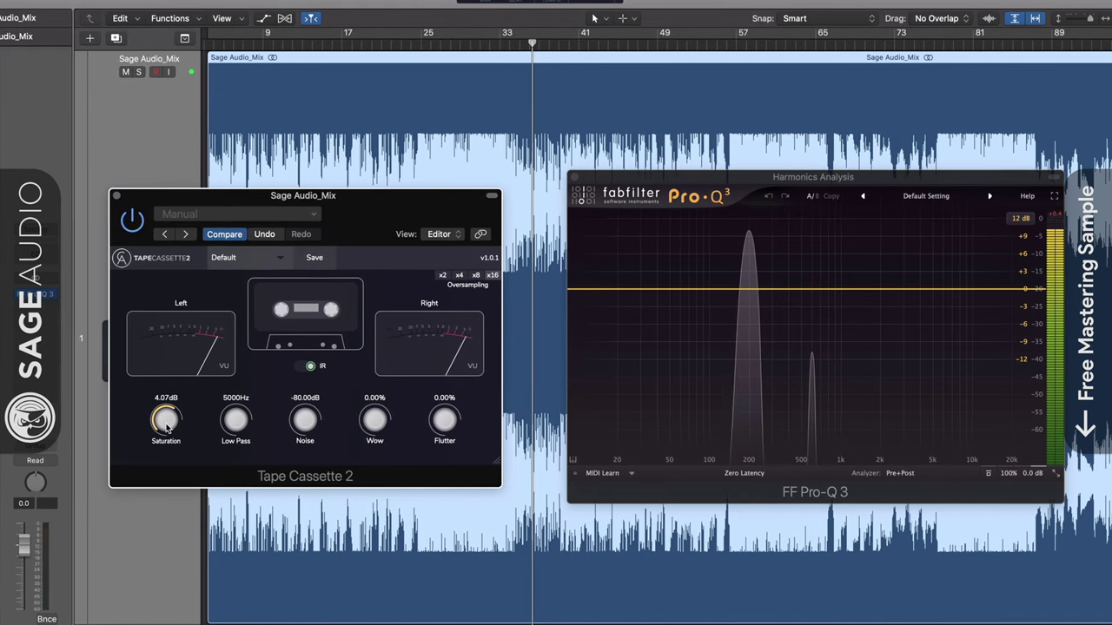
drag(167, 425, 162, 434)
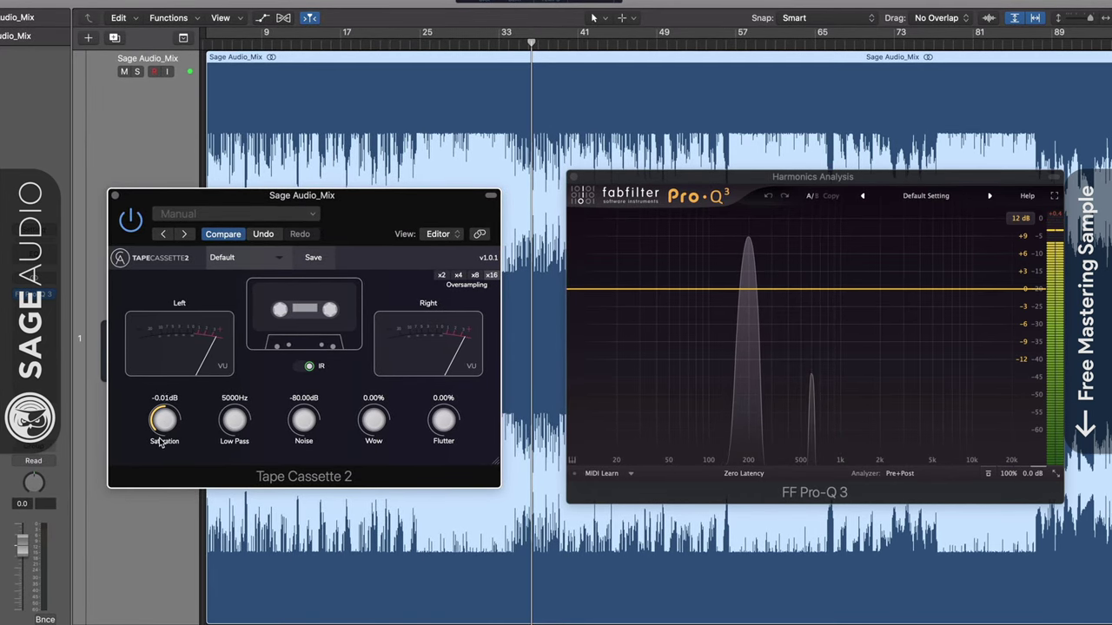
- Open Low Pass to 22000Hz, set Noise near -20 dB, and add heavy wow and flutter
drag(233, 424, 253, 379)
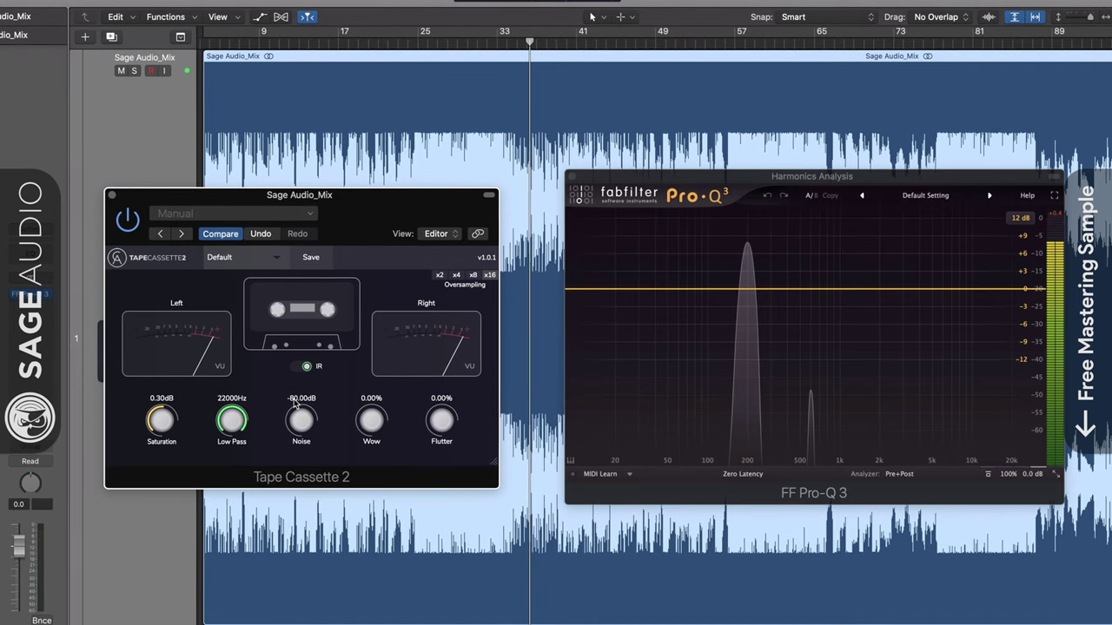
drag(308, 389, 365, 420)
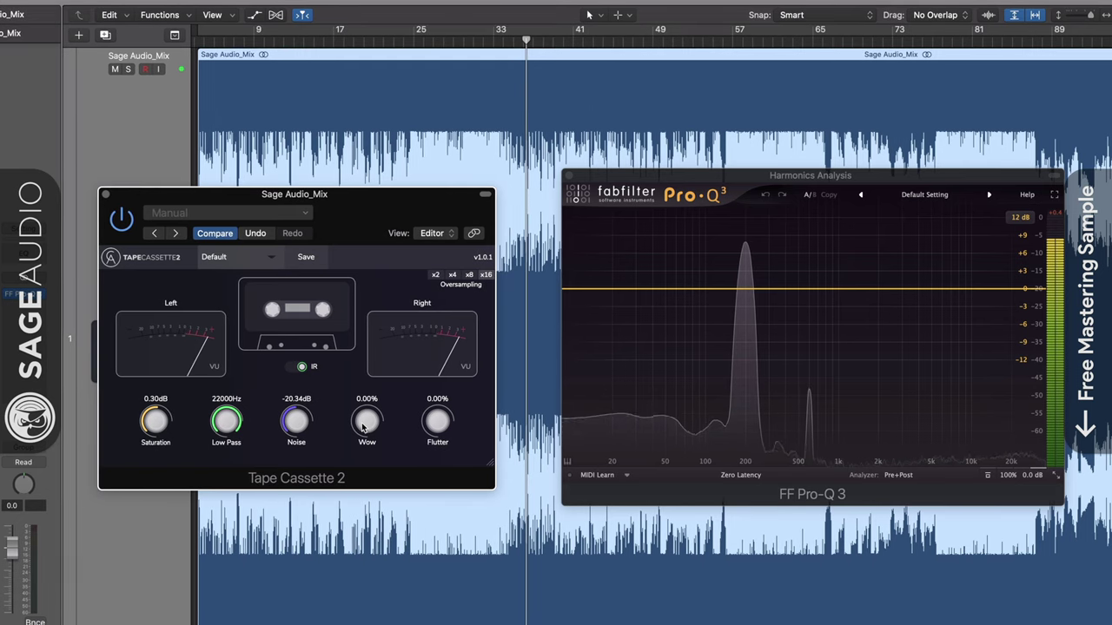
drag(363, 425, 396, 332)
drag(436, 421, 440, 357)
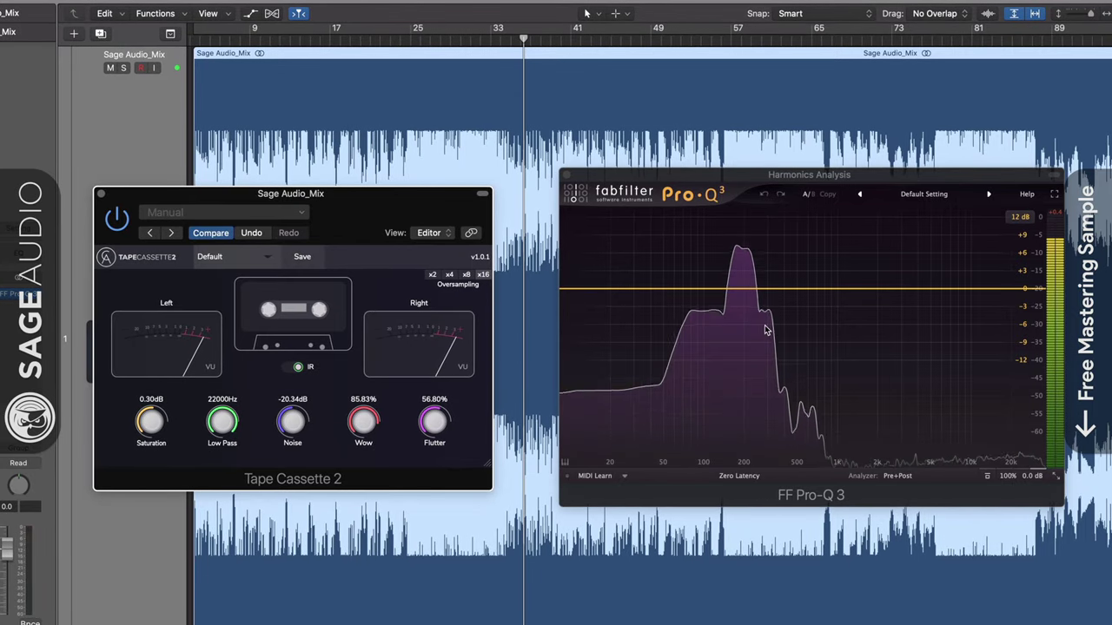
drag(297, 430, 296, 432)
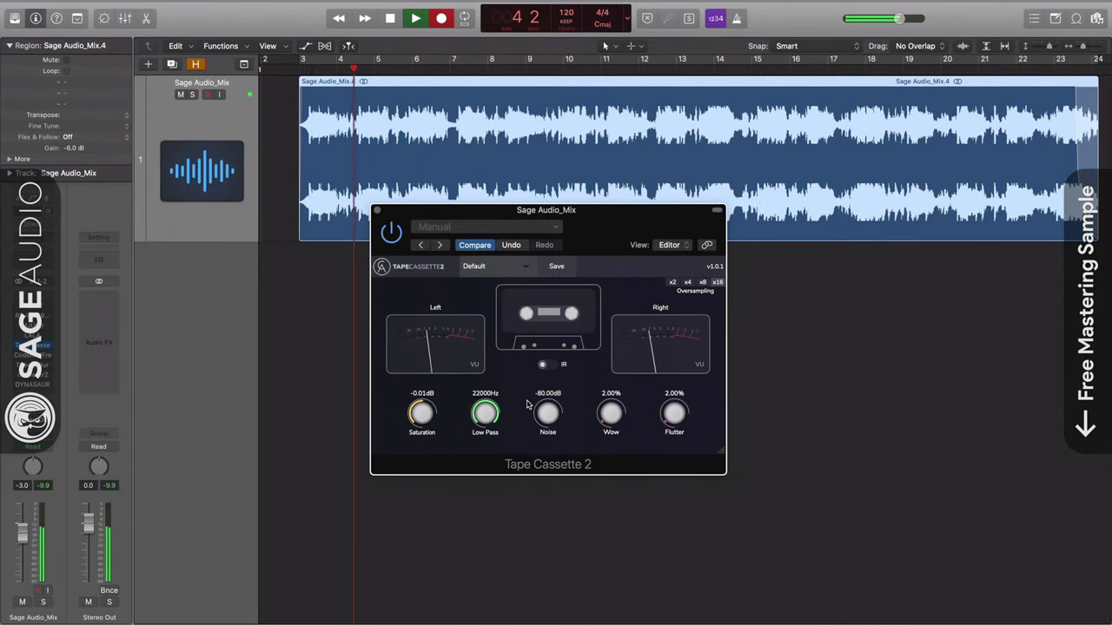
- Raise Noise, add wow of about 17% plus flutter, and reset Saturation near 0 dB
drag(539, 355, 544, 348)
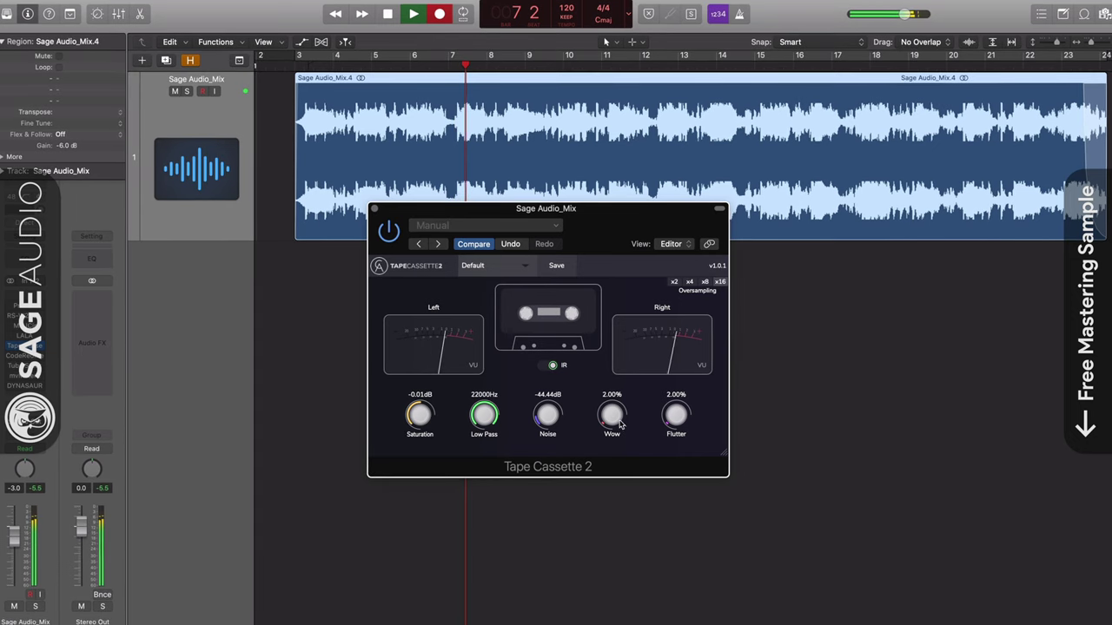
drag(611, 417, 678, 401)
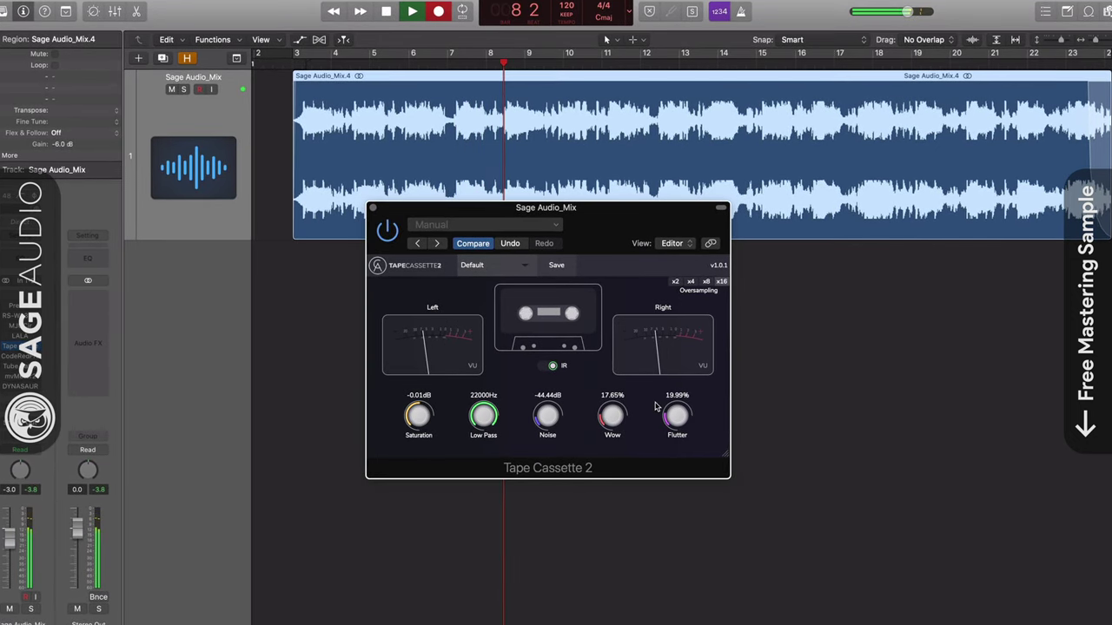
drag(613, 417, 619, 398)
drag(417, 417, 402, 489)
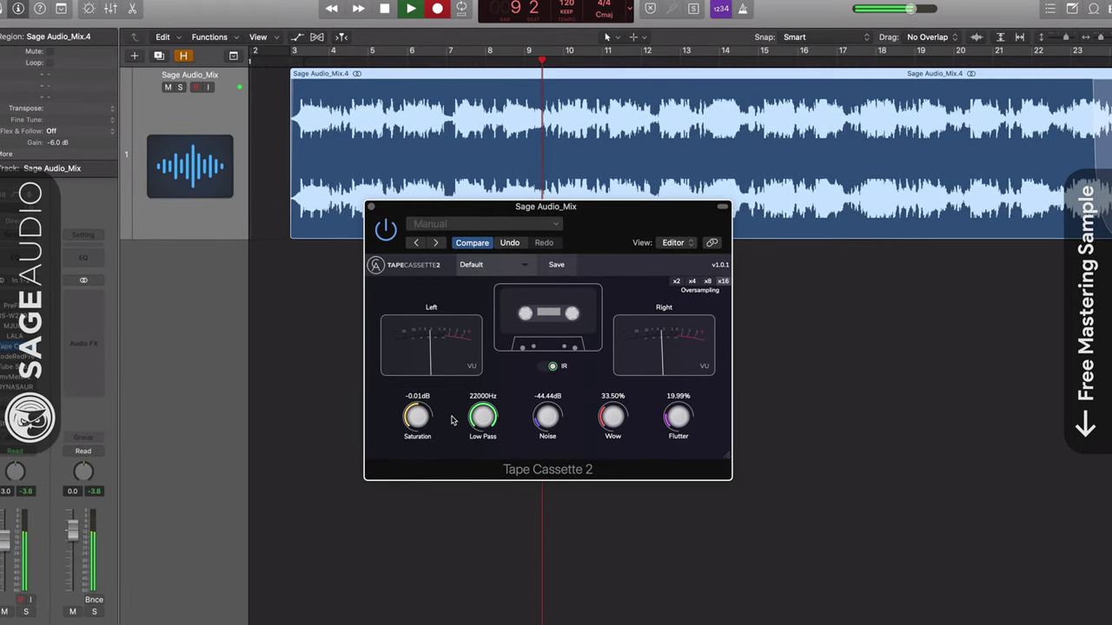
drag(416, 421, 418, 405)
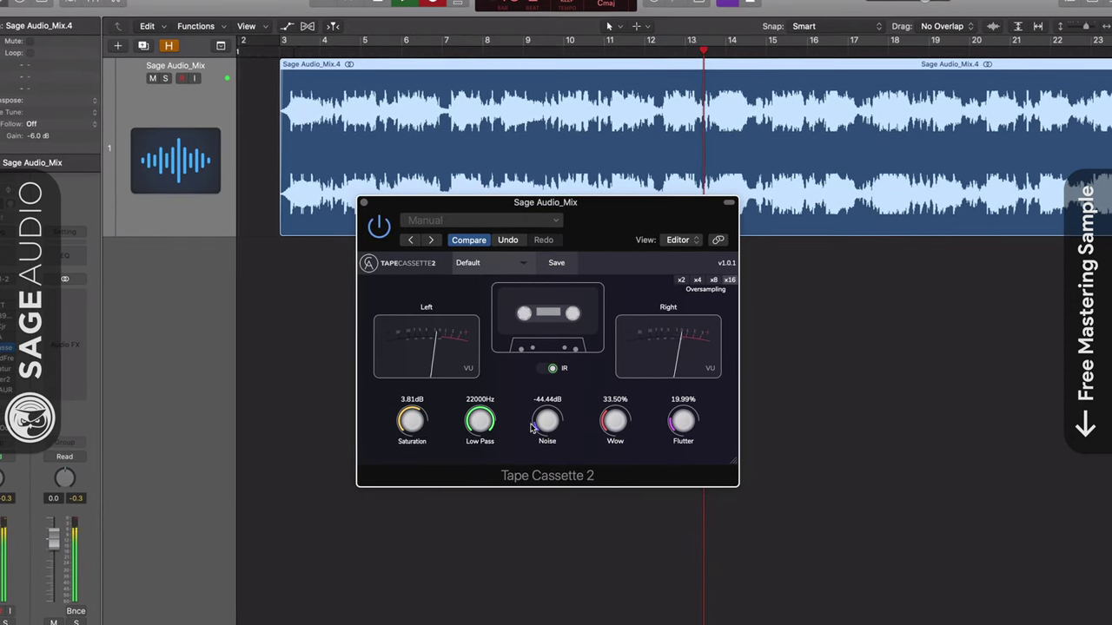
- Lighten wow and flutter, switch IR off, return Low Pass near 20 kHz, and set Noise around -31 dB
drag(479, 420, 472, 454)
drag(462, 495, 459, 562)
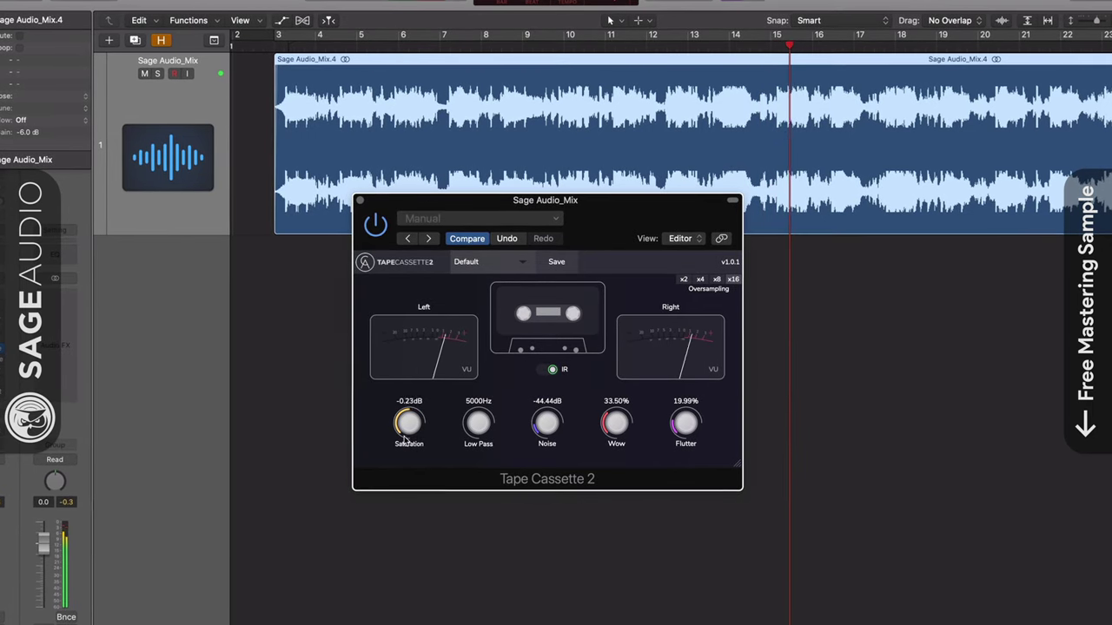
drag(625, 433, 621, 456)
drag(686, 424, 684, 448)
click(546, 370)
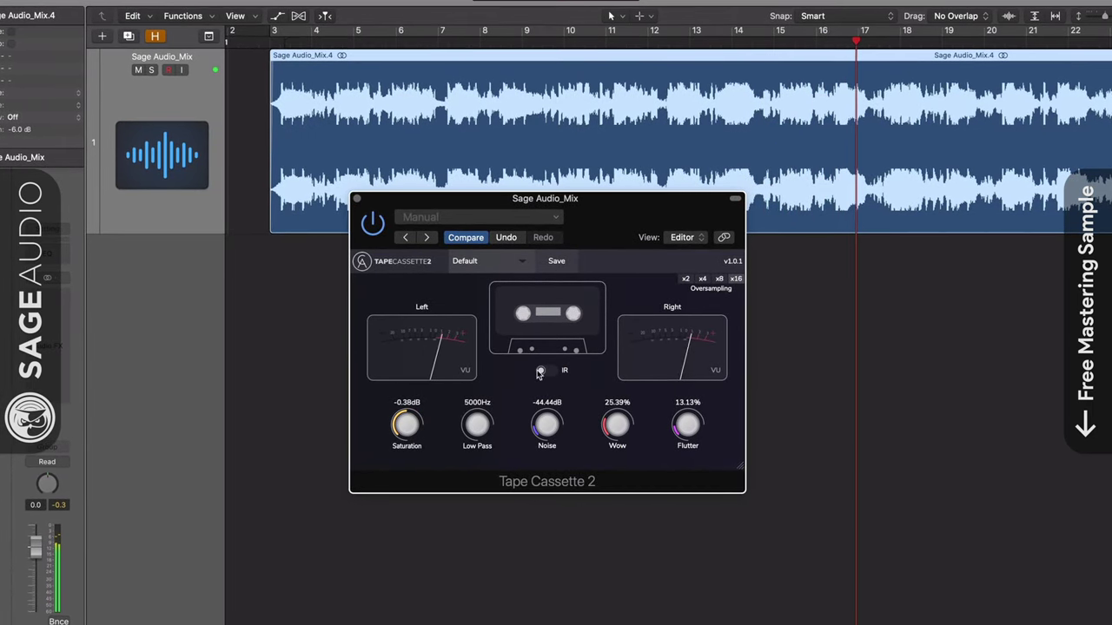
drag(477, 424, 556, 365)
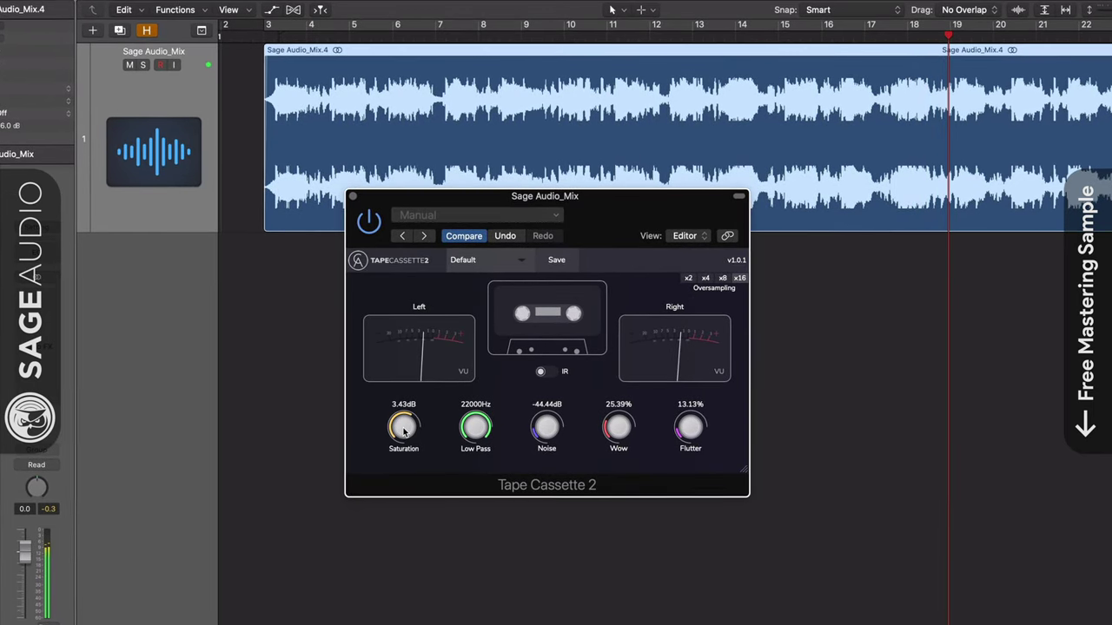
drag(547, 429, 637, 447)
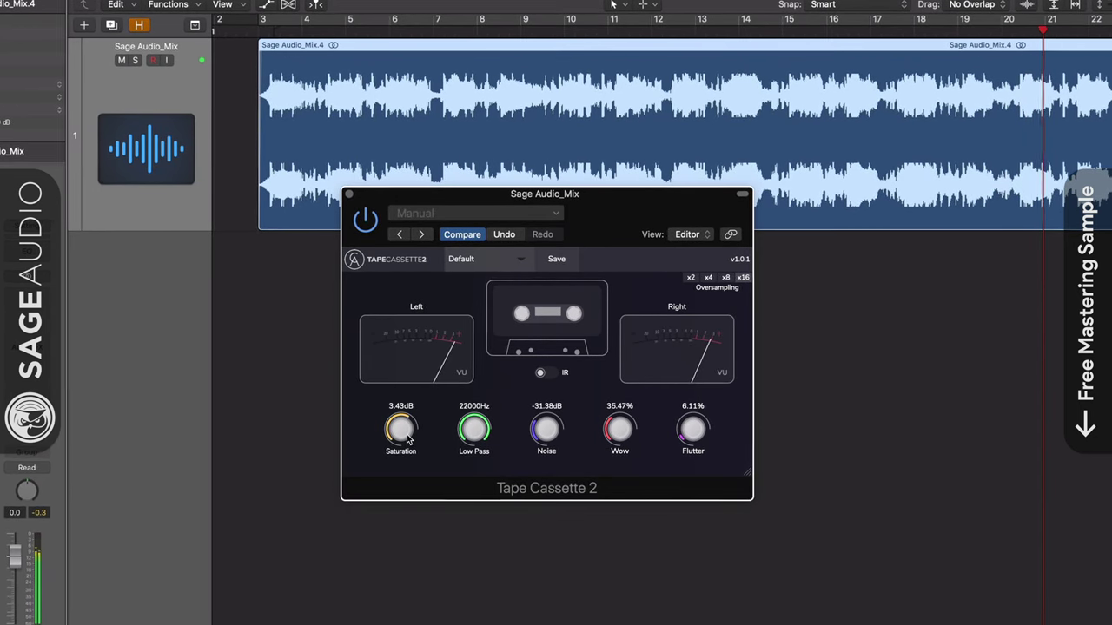
drag(402, 429, 399, 434)
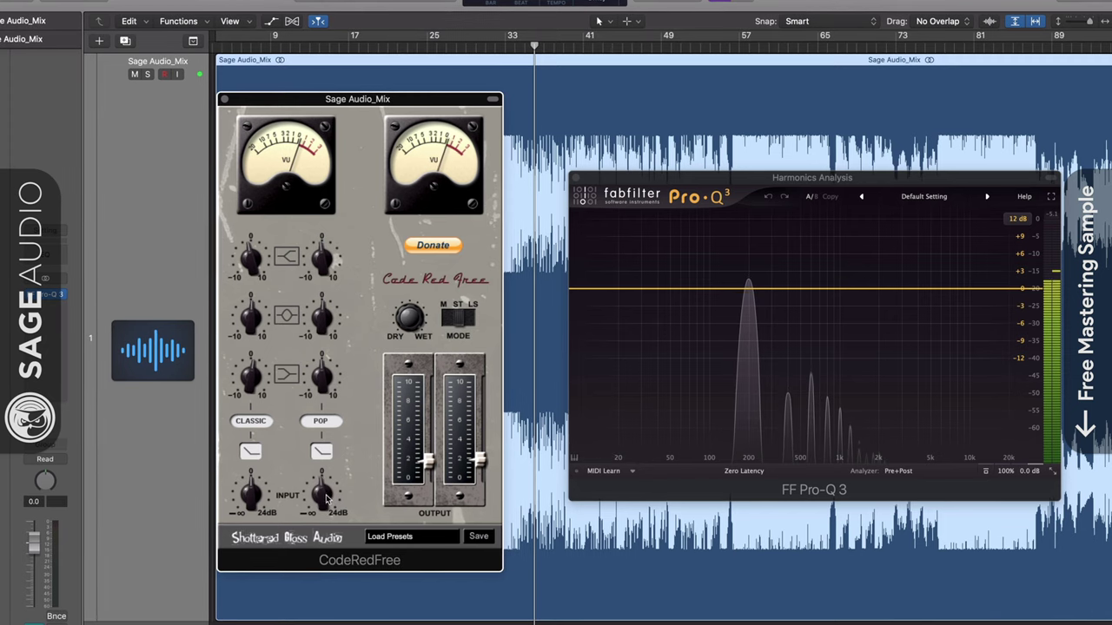
- Give CodeRedFree's POP channel the curved filter shape and lift its high band slightly
click(326, 449)
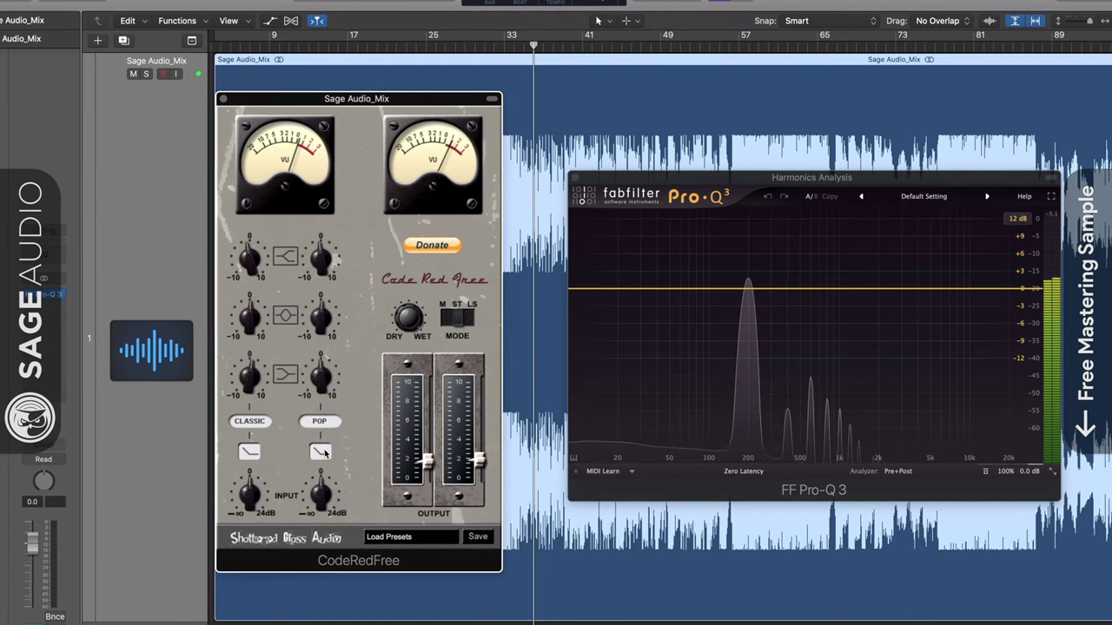
click(324, 452)
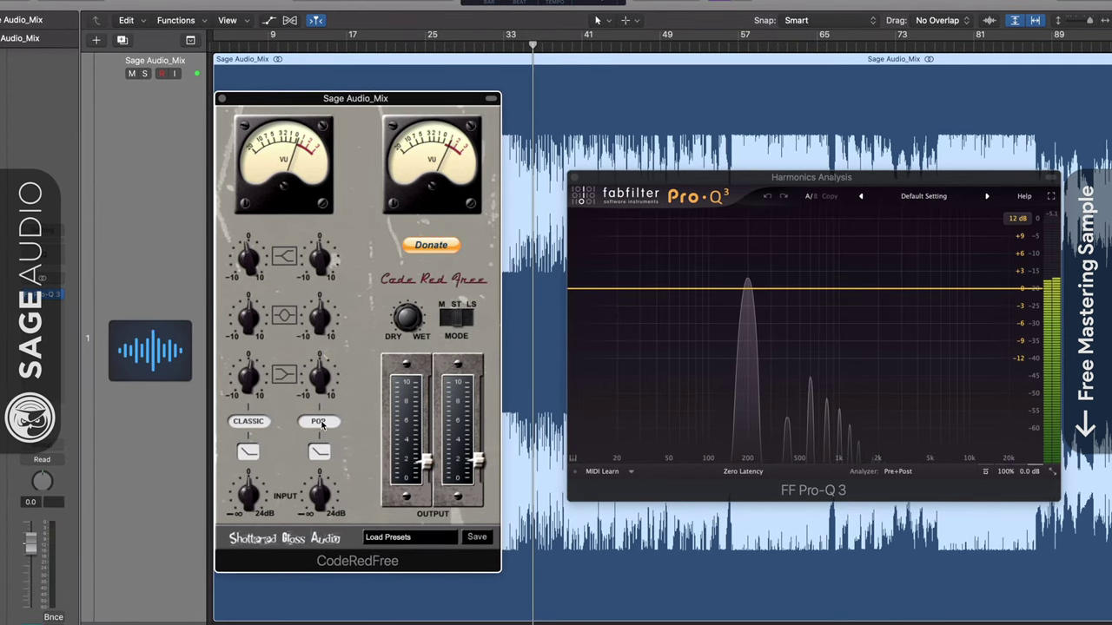
click(248, 422)
drag(319, 382, 319, 354)
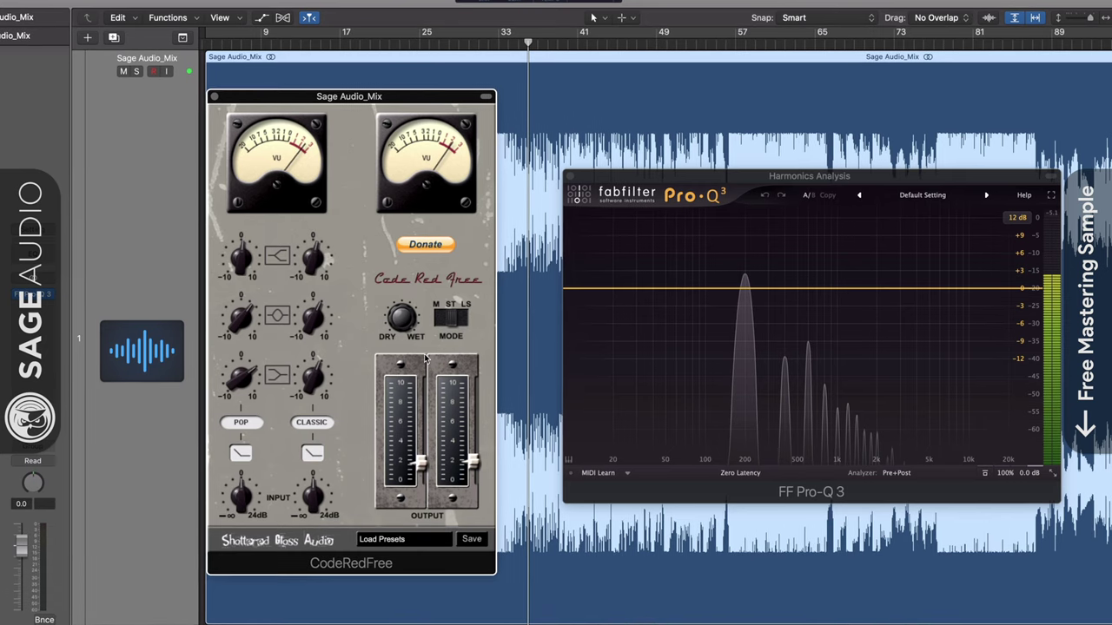
- Put the right channel in POP mode too and pull both OUTPUT levels down
click(443, 321)
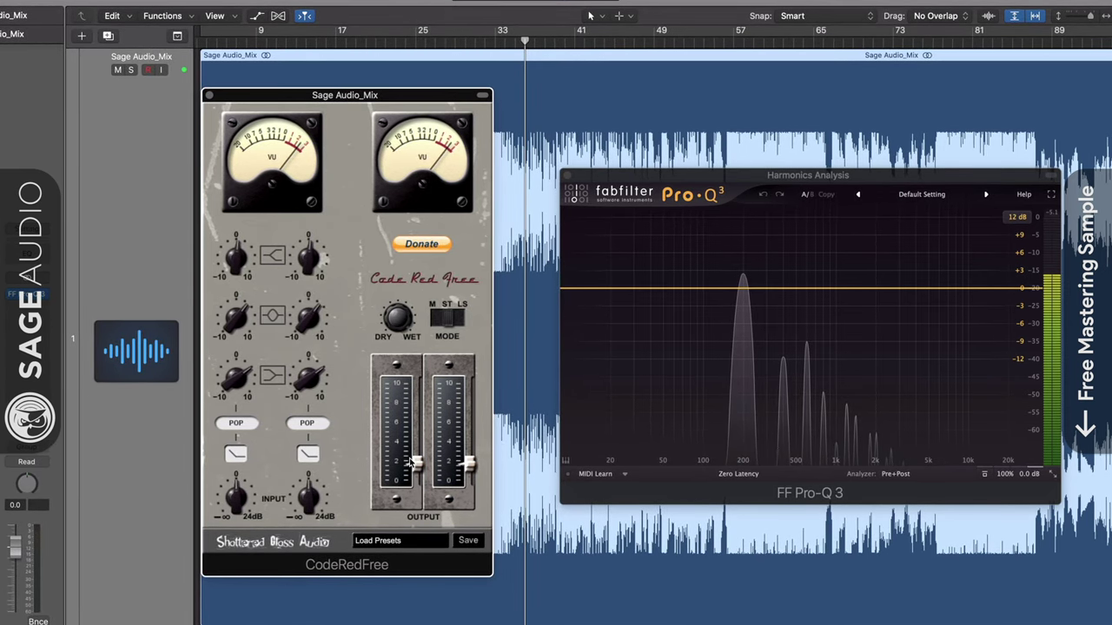
drag(416, 459, 467, 452)
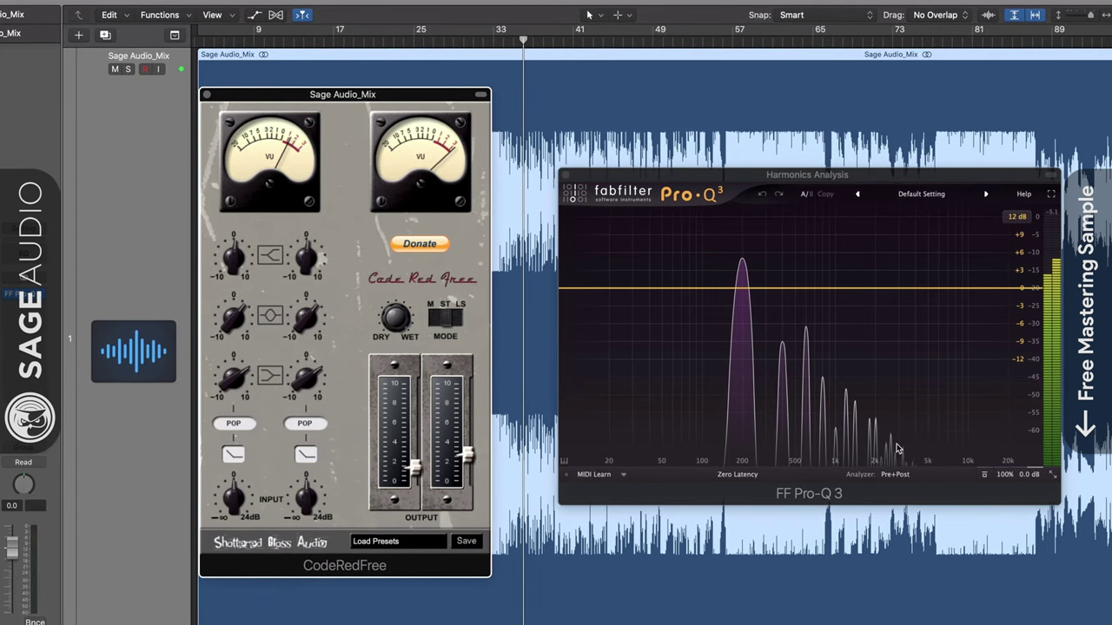
drag(467, 463, 468, 474)
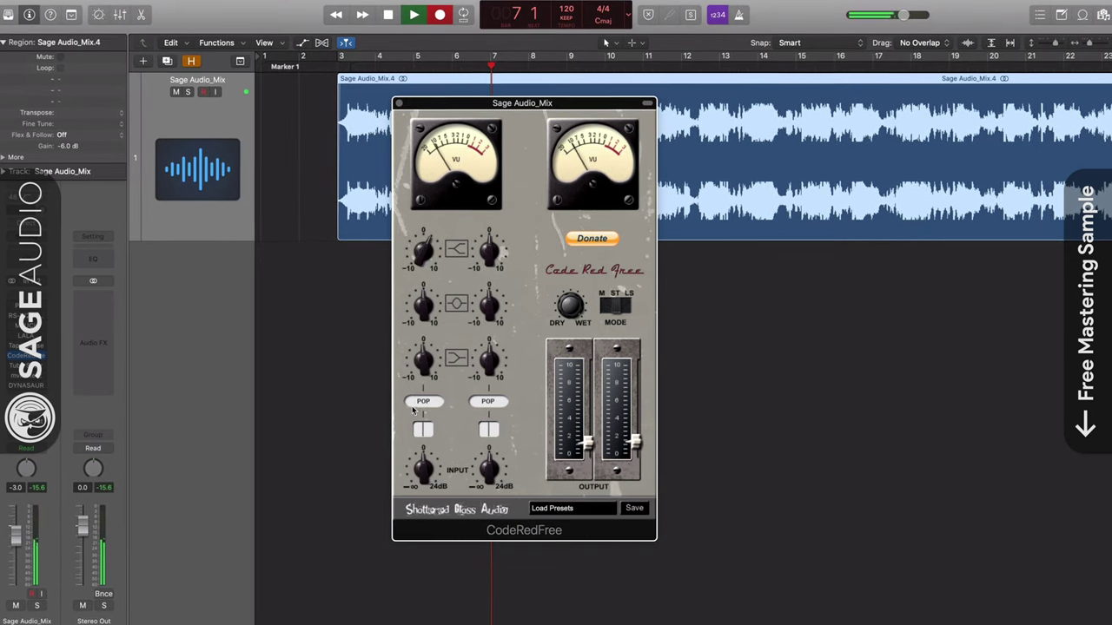
- Lower the left INPUT, try both channels in CLASSIC with matched filters, and raise the outputs
drag(423, 469, 425, 502)
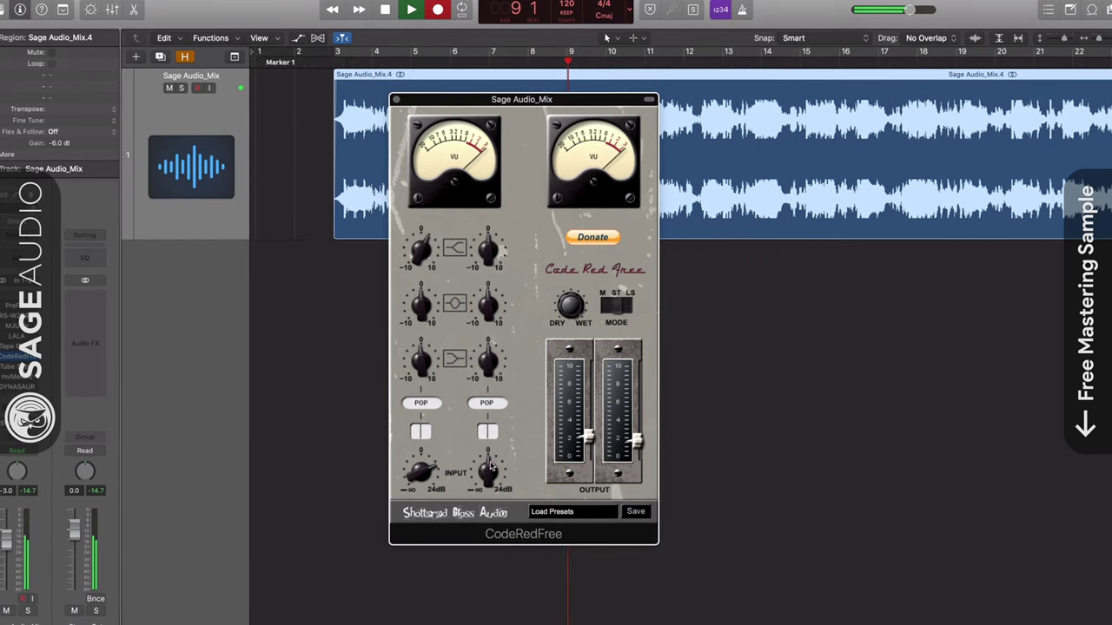
click(419, 404)
click(486, 403)
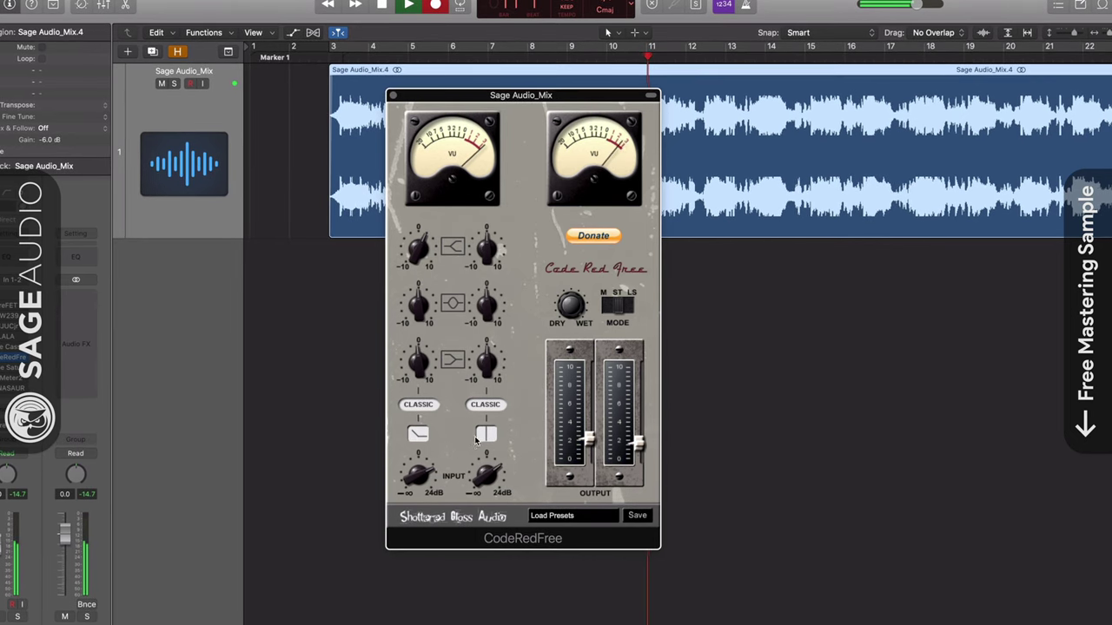
click(483, 436)
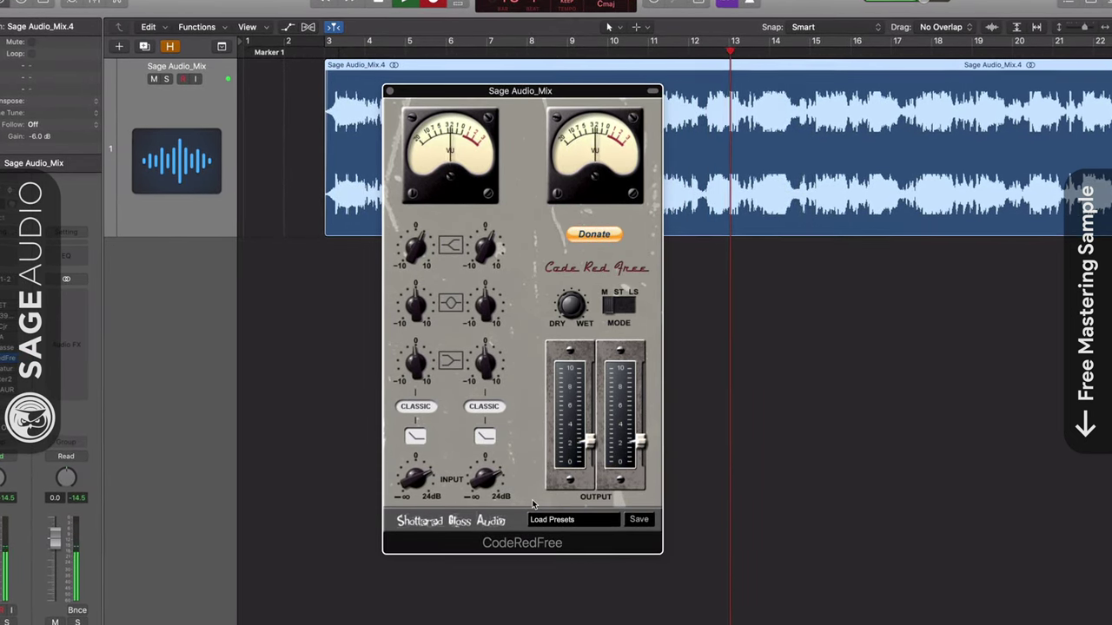
drag(588, 443, 588, 416)
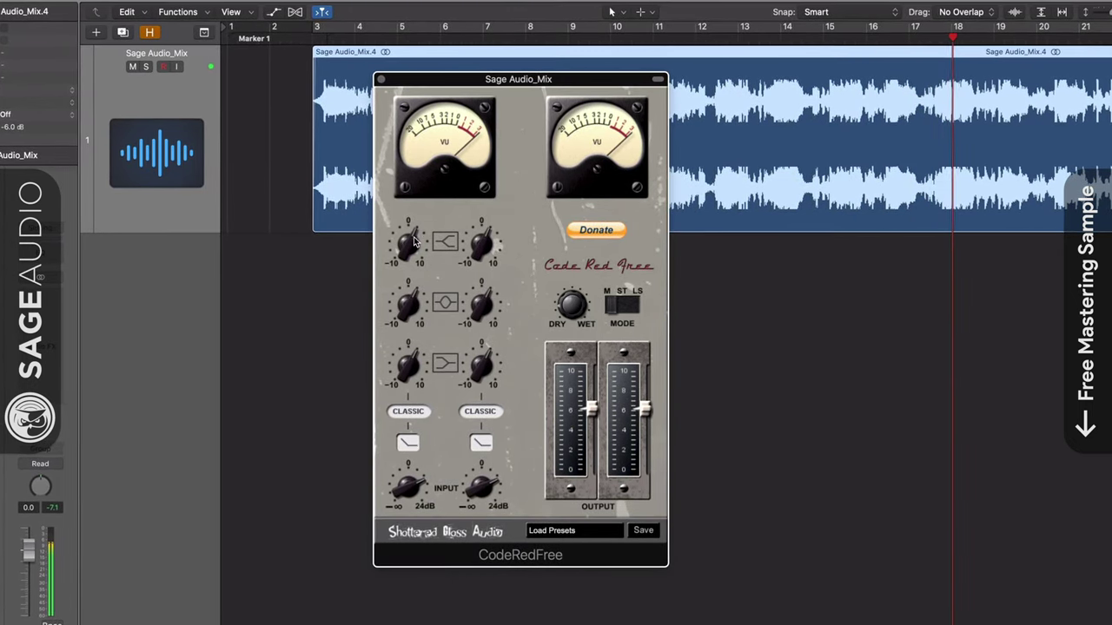
- Return both channels to POP with flat filter slopes and raise both outputs slightly
click(408, 412)
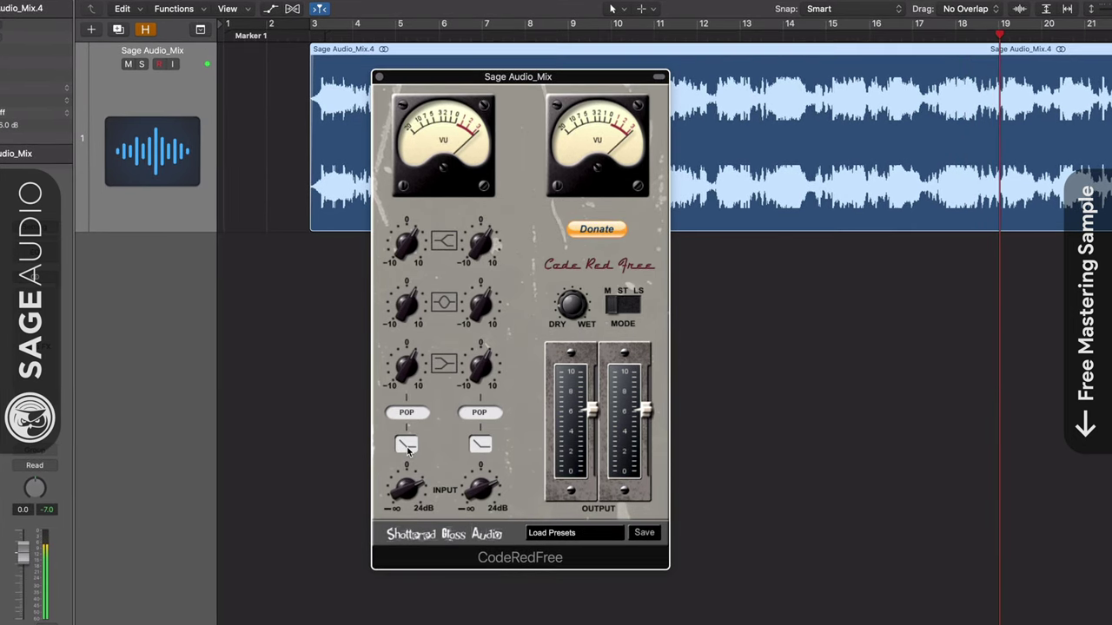
click(407, 445)
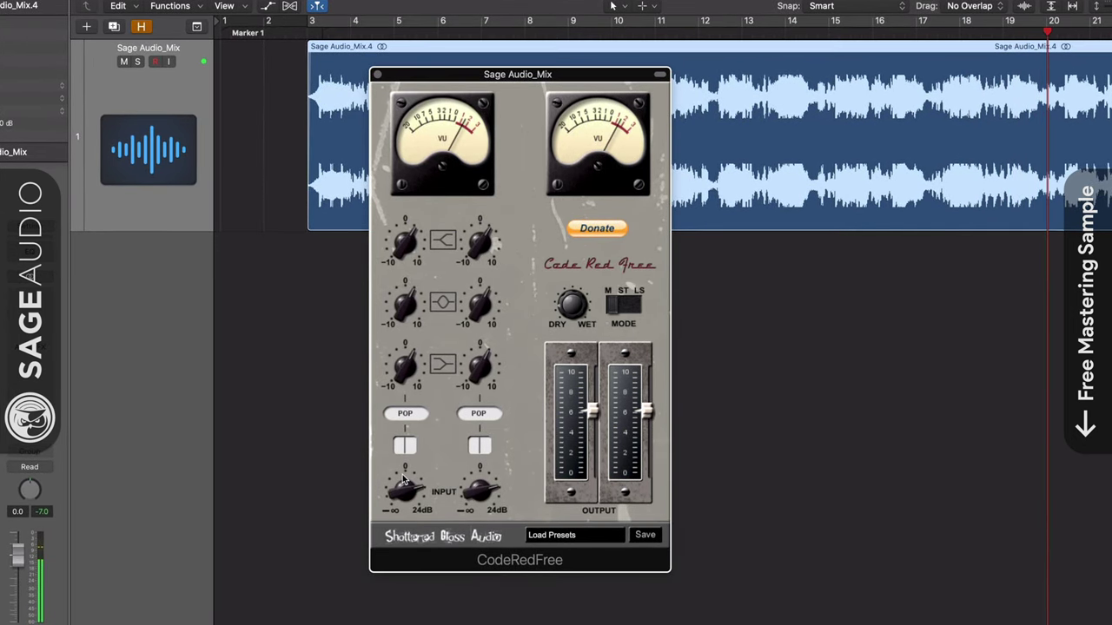
drag(590, 415, 587, 376)
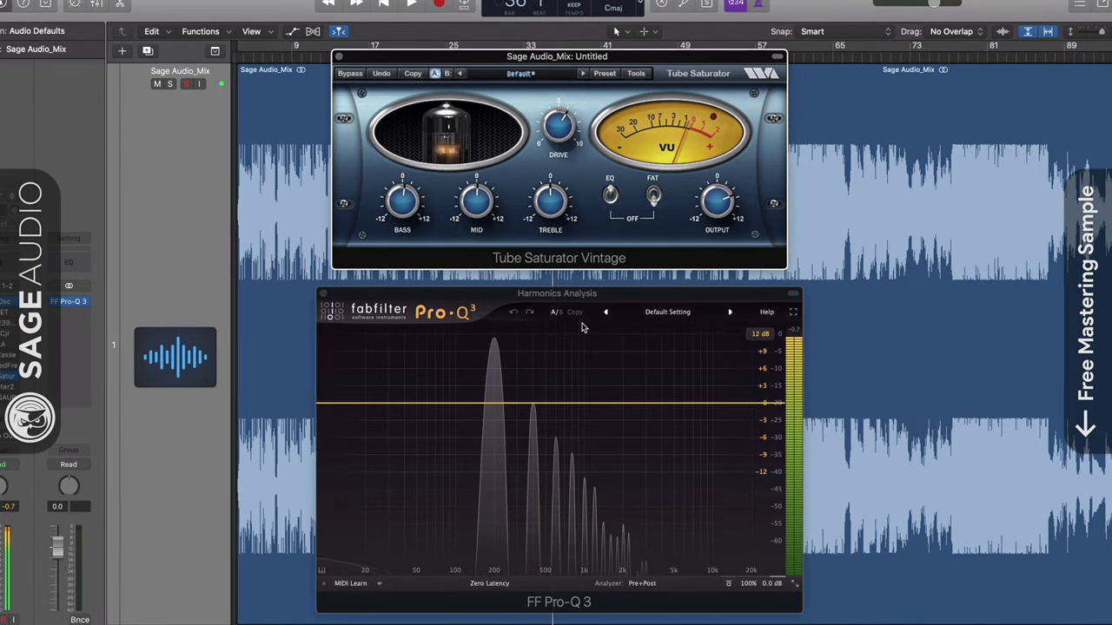
- Drop DRIVE to 2.2, set bass about -1.6 dB, treble 2.1 dB, mid -5.3 dB, then disable EQ
drag(577, 139, 553, 239)
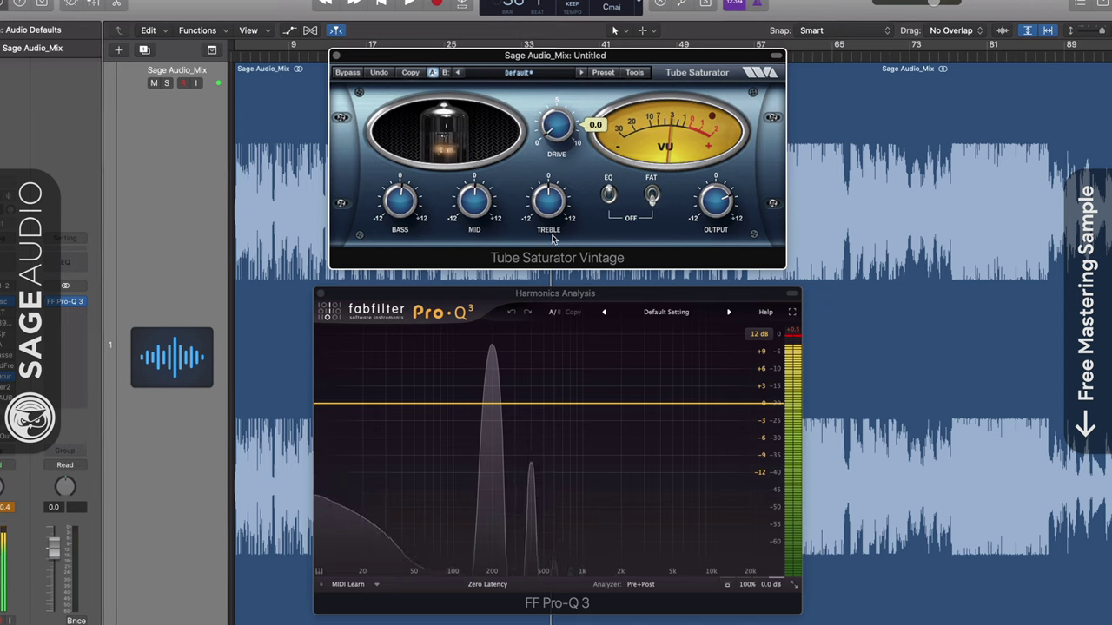
drag(400, 202, 398, 196)
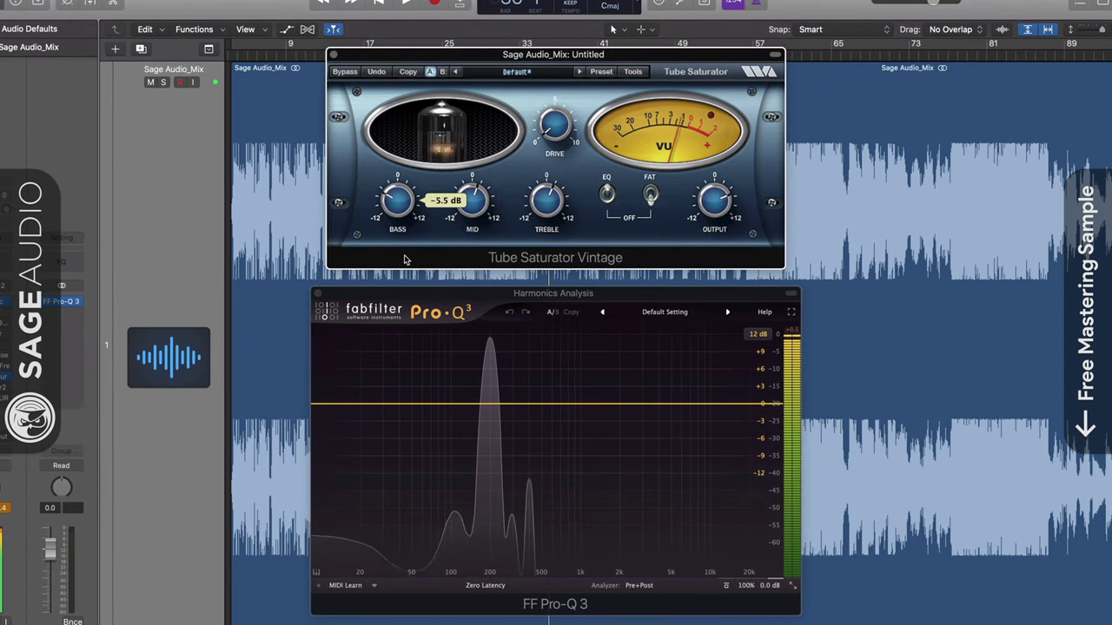
drag(404, 259, 418, 207)
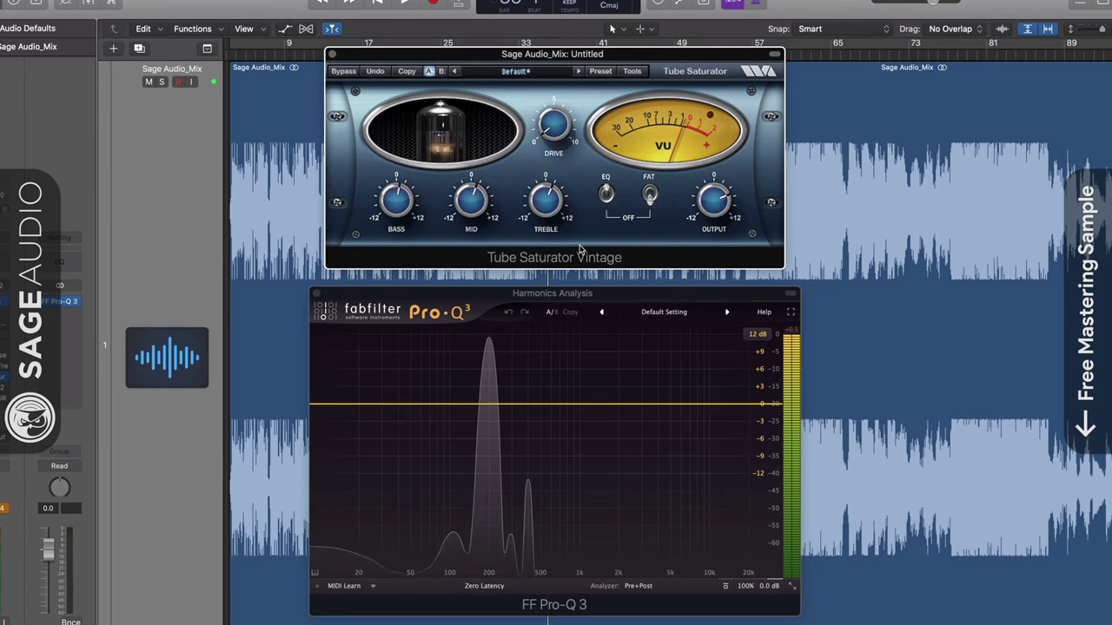
drag(542, 198, 556, 202)
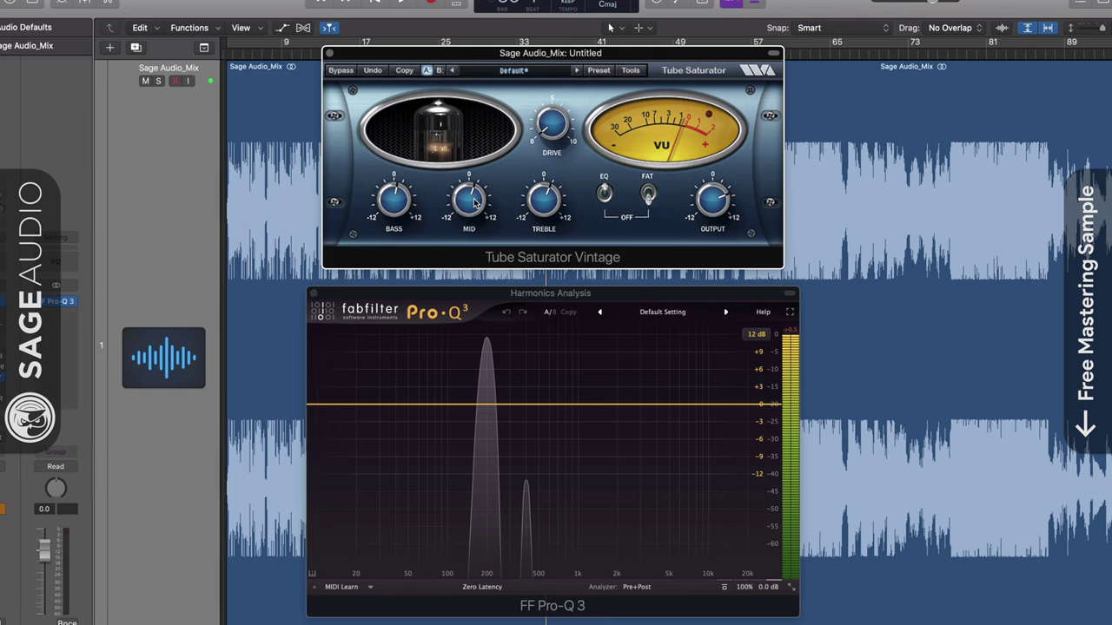
drag(475, 195, 480, 167)
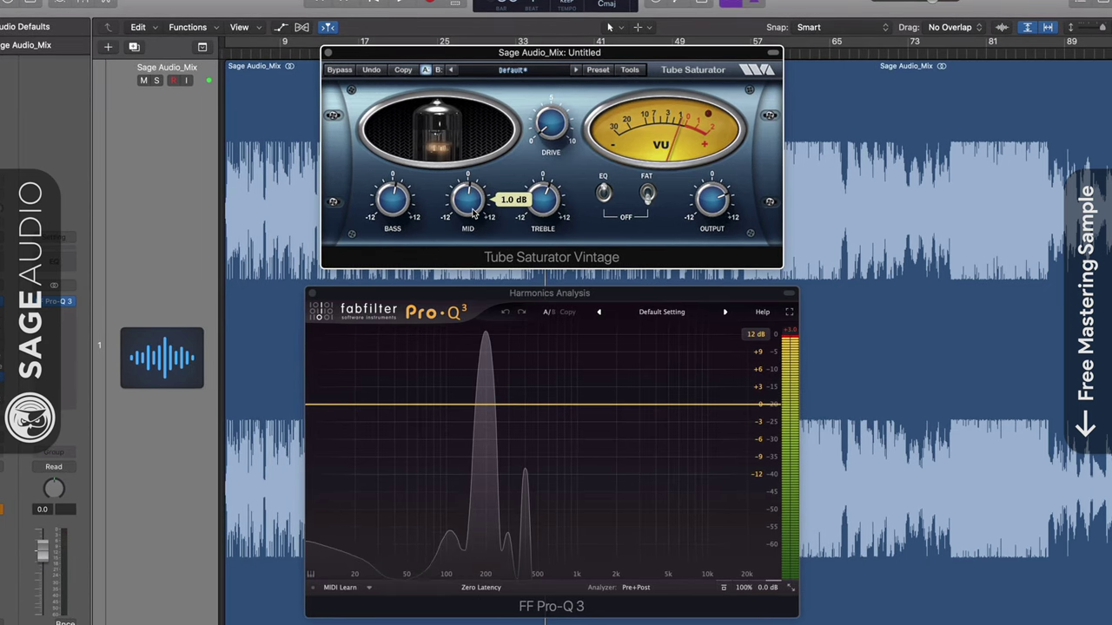
mouse_move(473, 213)
mouse_down()
mouse_move(473, 249)
mouse_move(481, 219)
mouse_up()
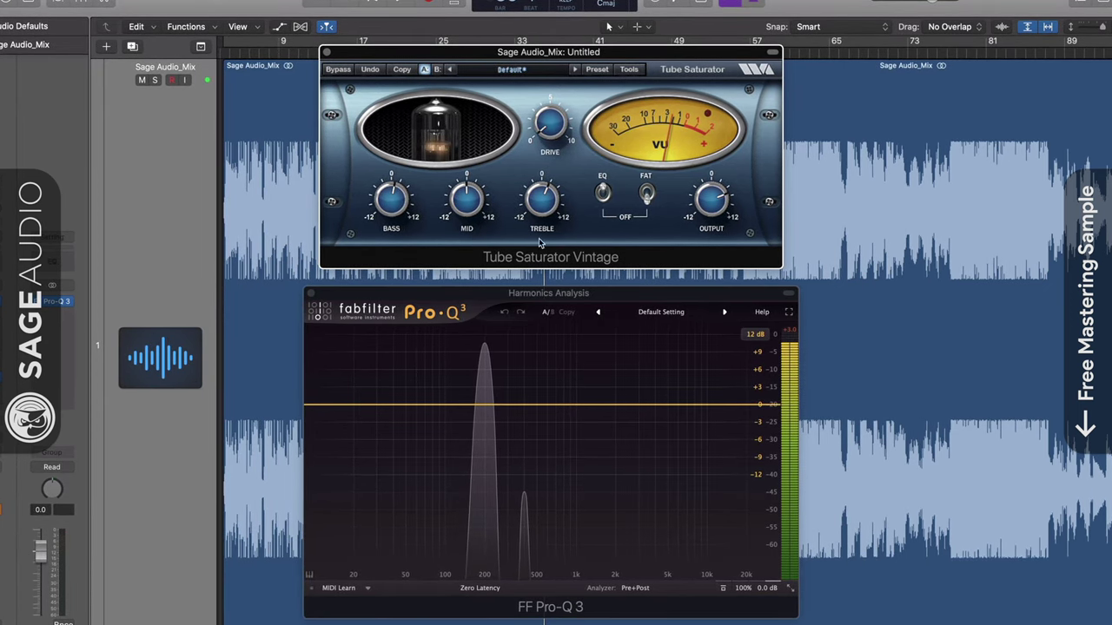
click(603, 192)
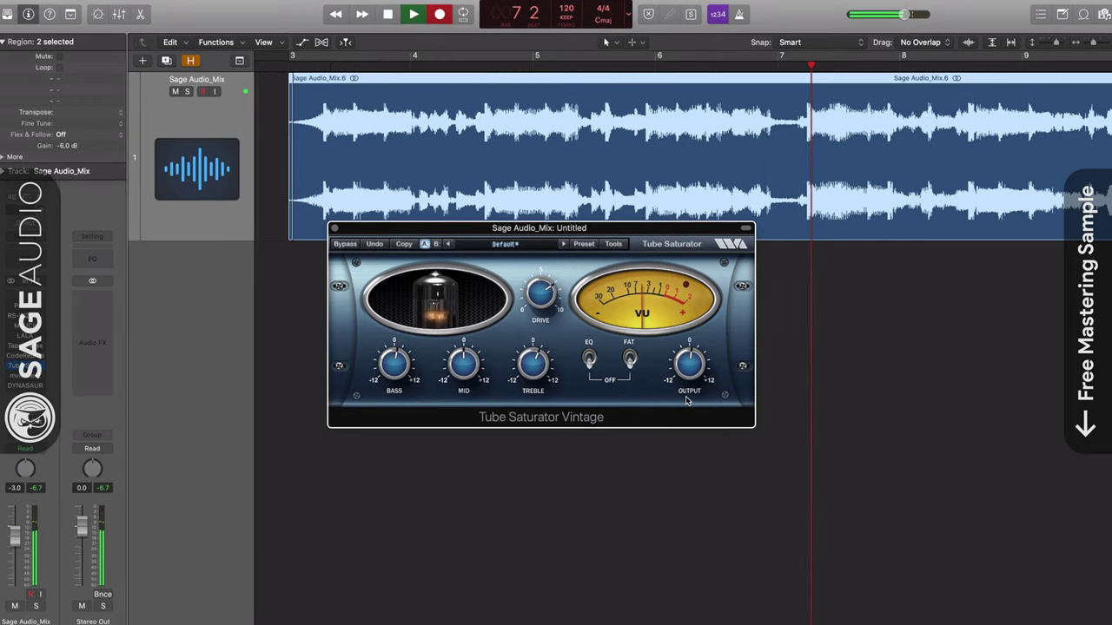
mouse_move(690, 391)
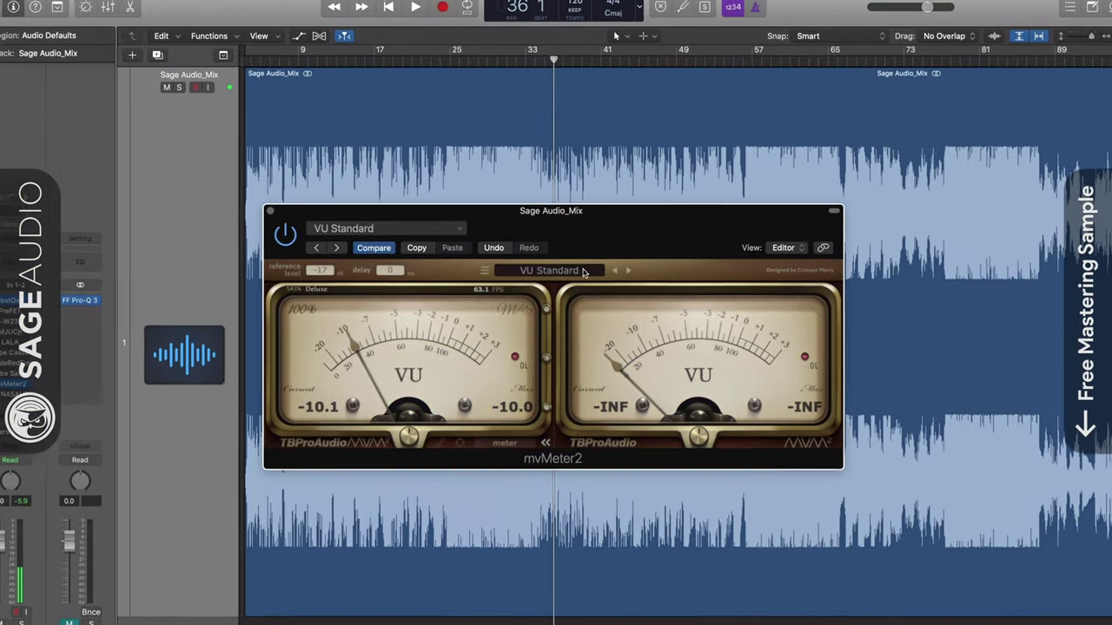
- Audition mvMeter2 presets PPM (IIa - BBC) and RMS K-12, settling on VU Standard
click(584, 273)
mouse_move(553, 353)
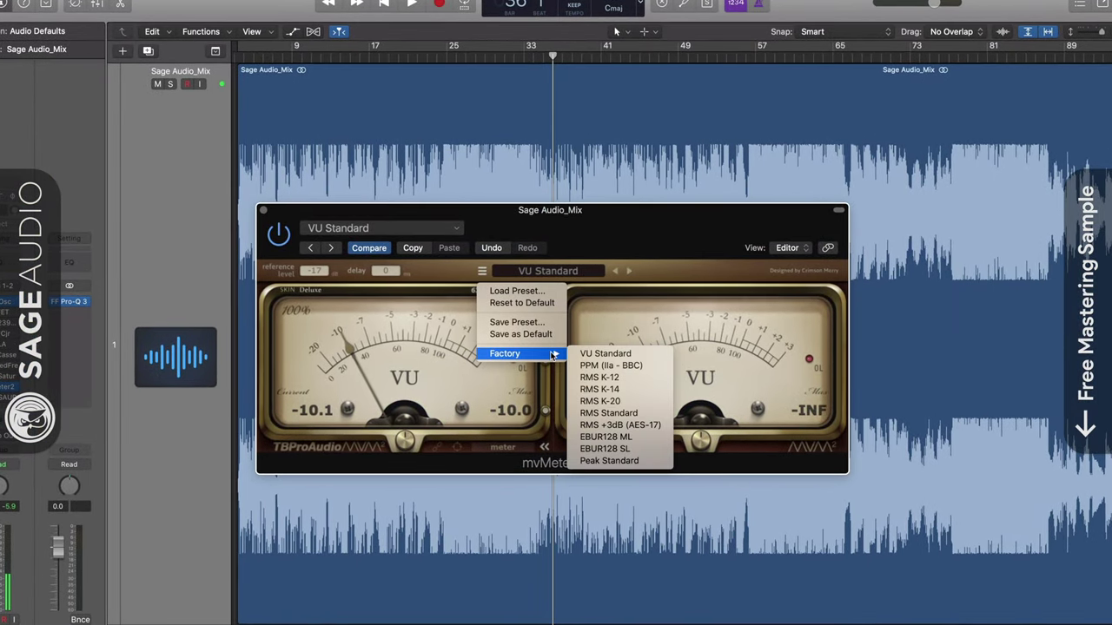
click(614, 355)
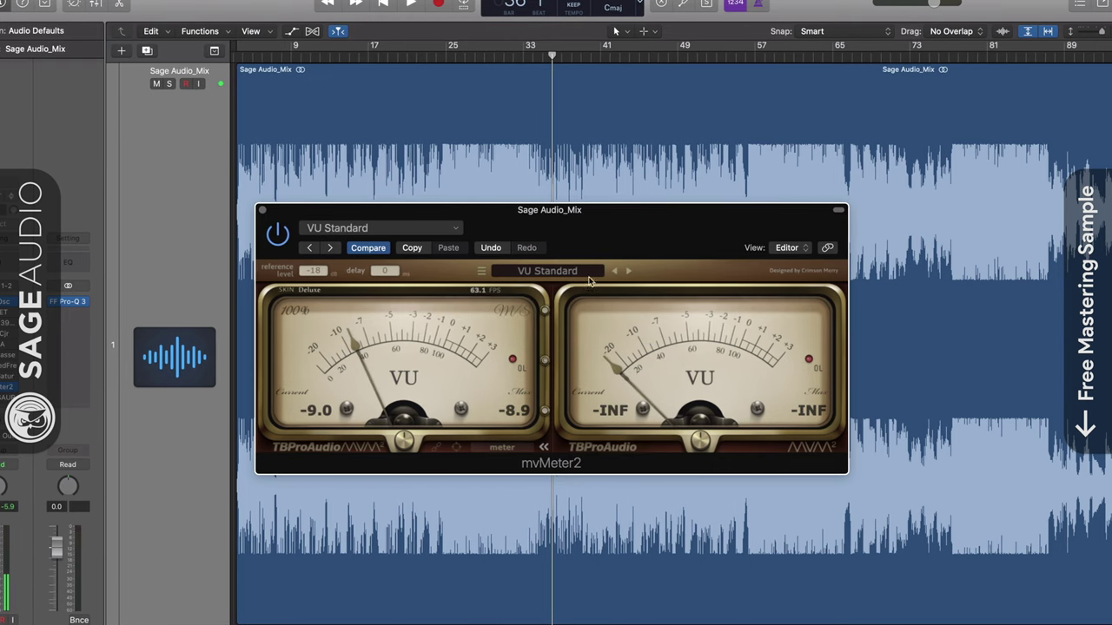
click(583, 271)
mouse_move(556, 356)
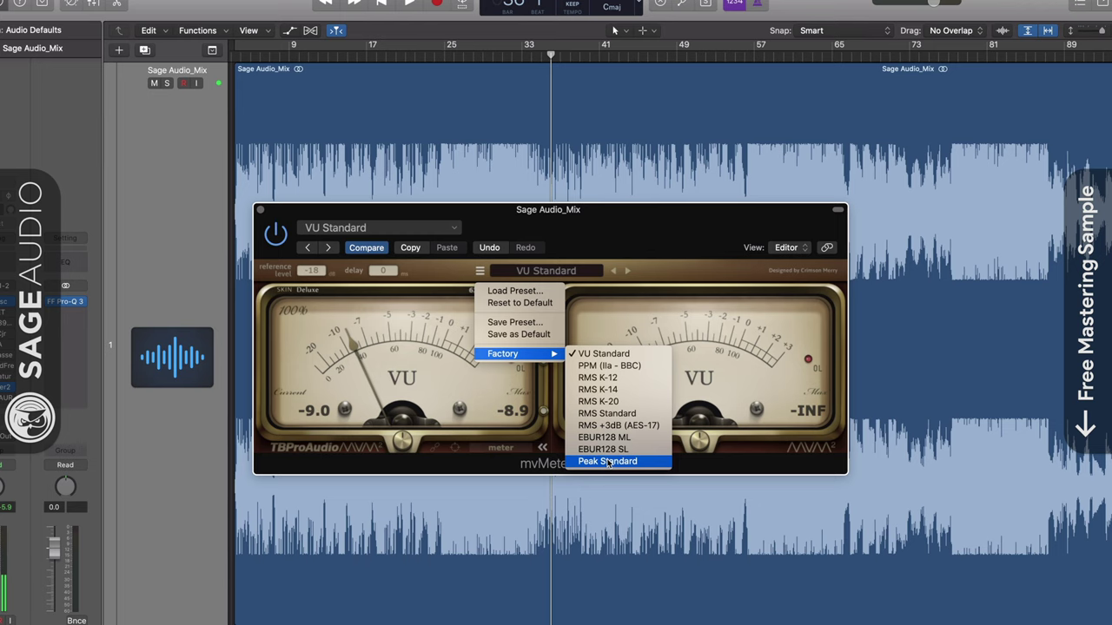
click(591, 354)
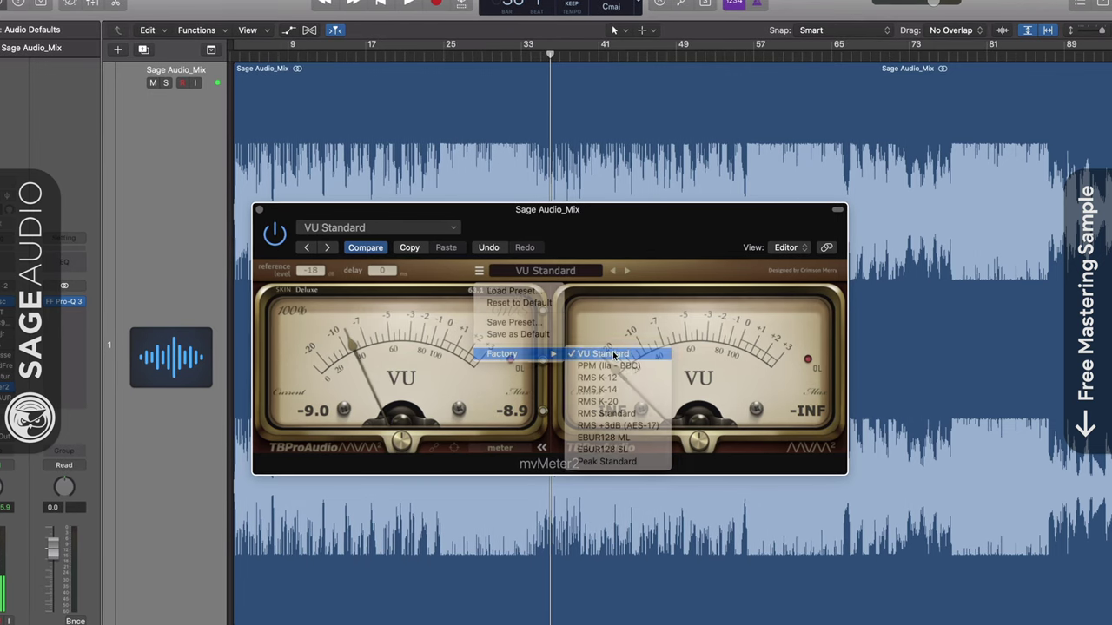
click(625, 271)
click(623, 270)
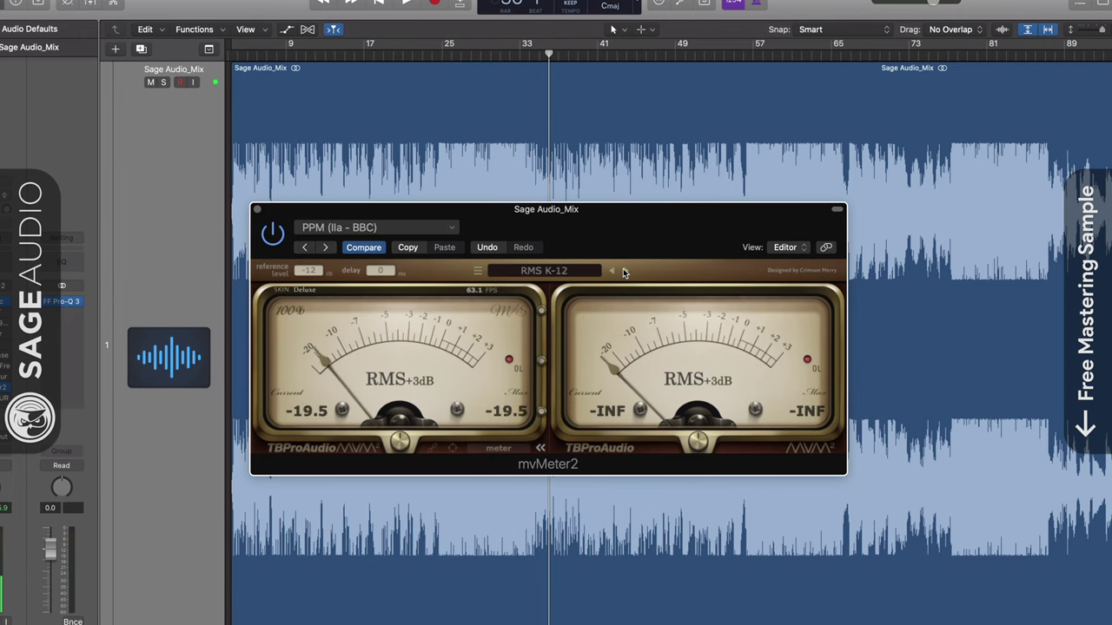
click(611, 271)
click(611, 271)
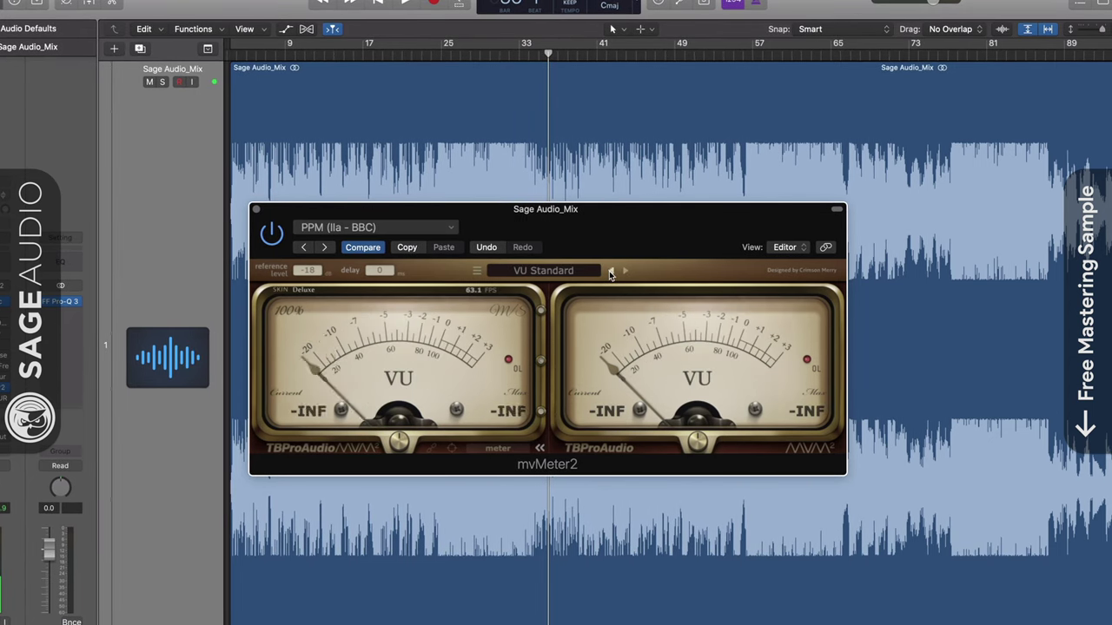
- Try the Classic skin and a 325% window size, then return the size to 100%
click(302, 290)
click(311, 316)
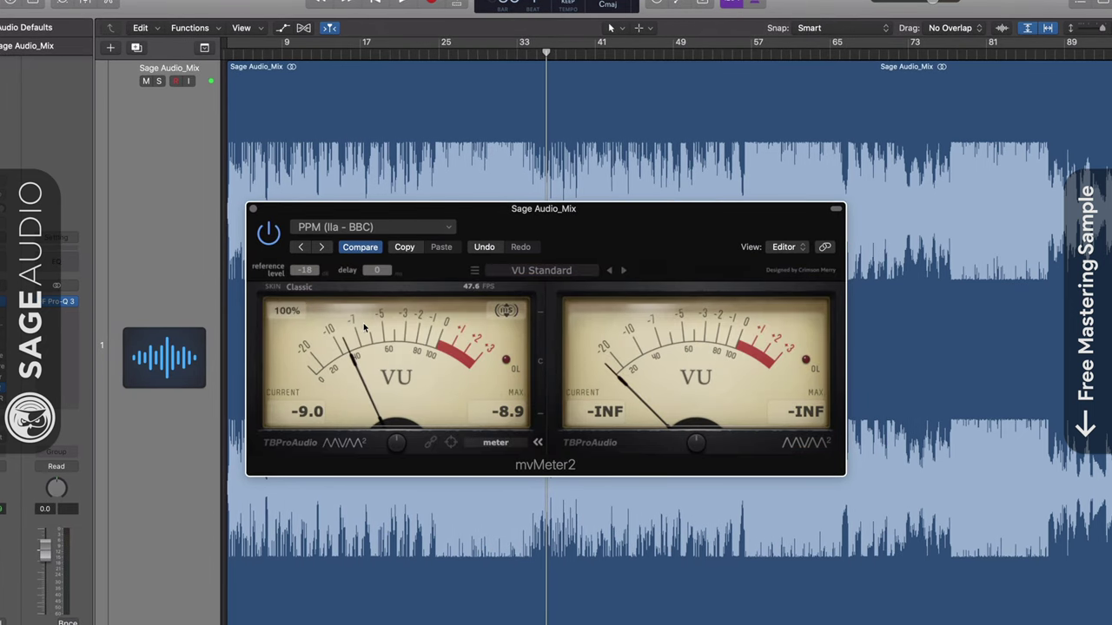
click(294, 313)
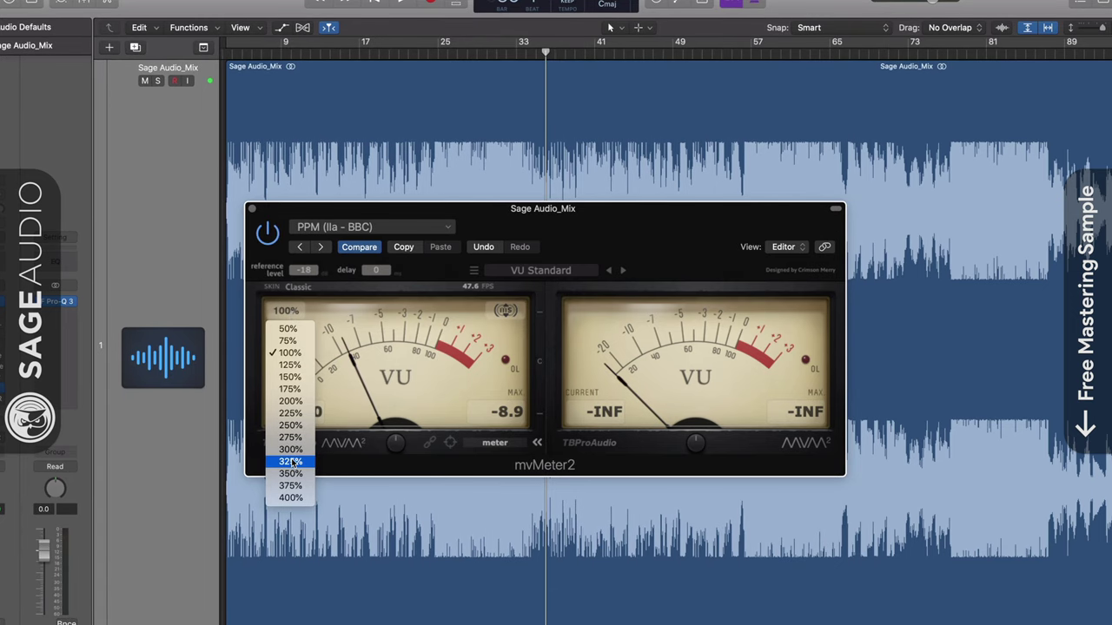
click(291, 462)
click(355, 439)
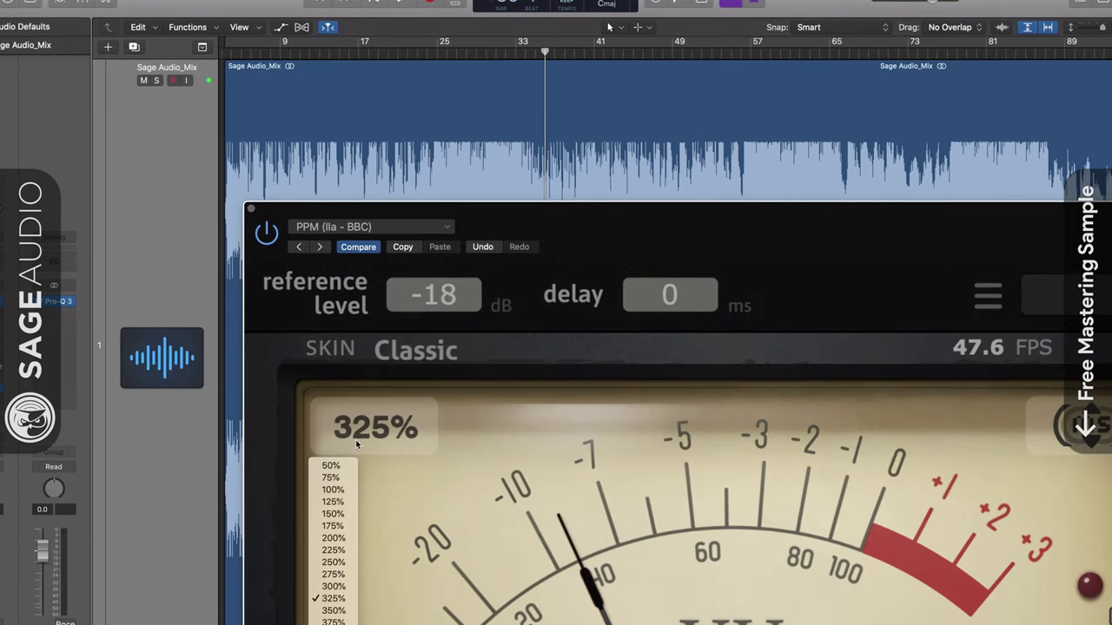
click(331, 489)
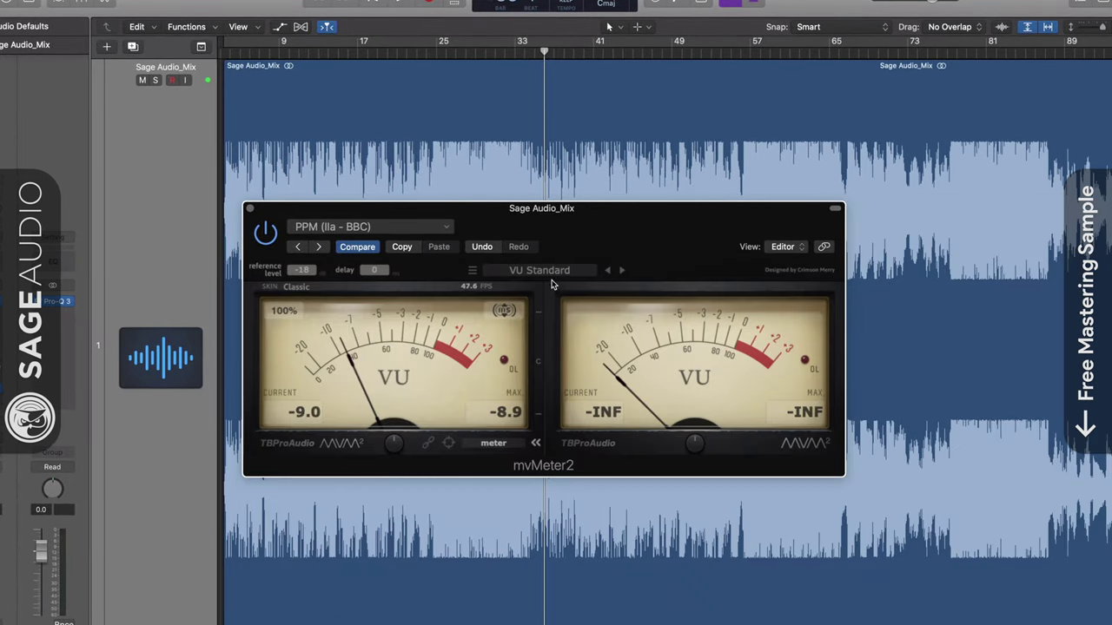
- Meter the left and right channels separately and apply the Deluxe skin
click(502, 329)
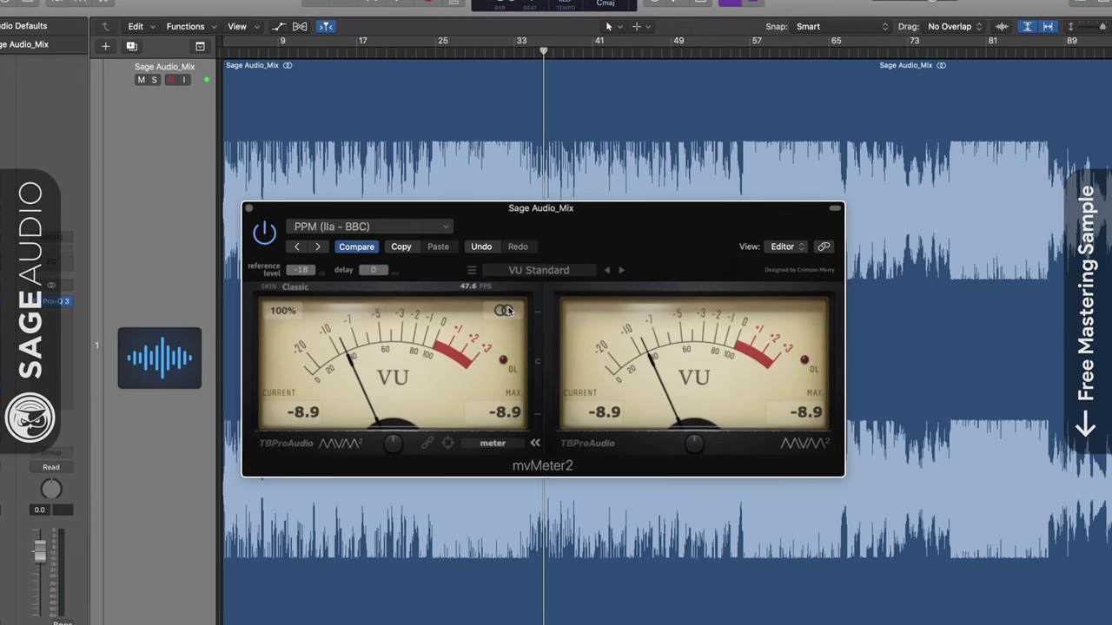
click(304, 289)
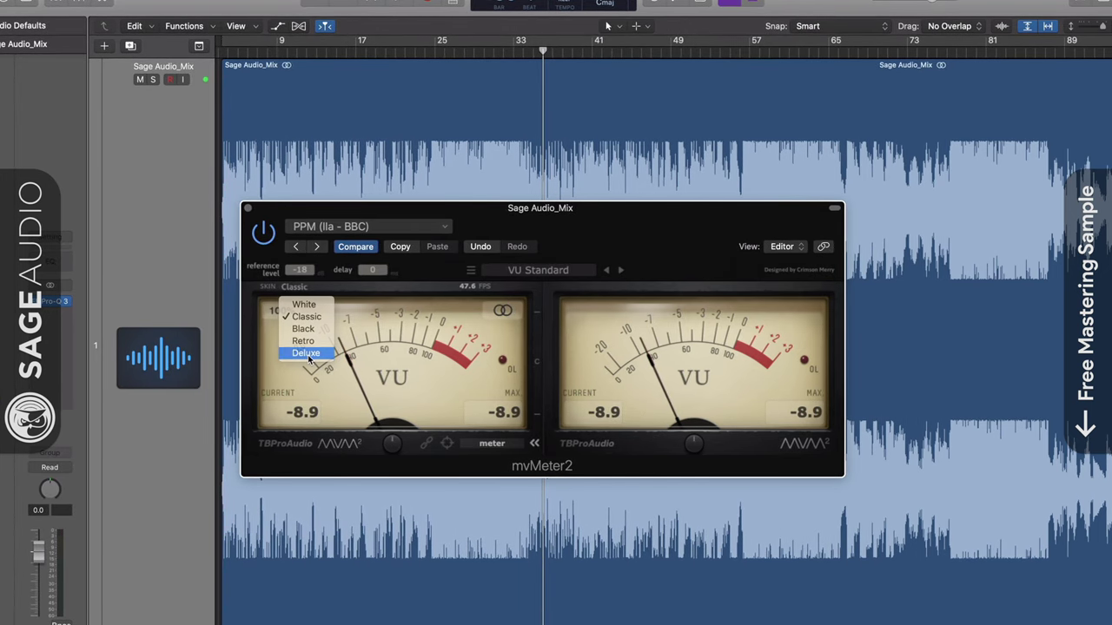
click(306, 354)
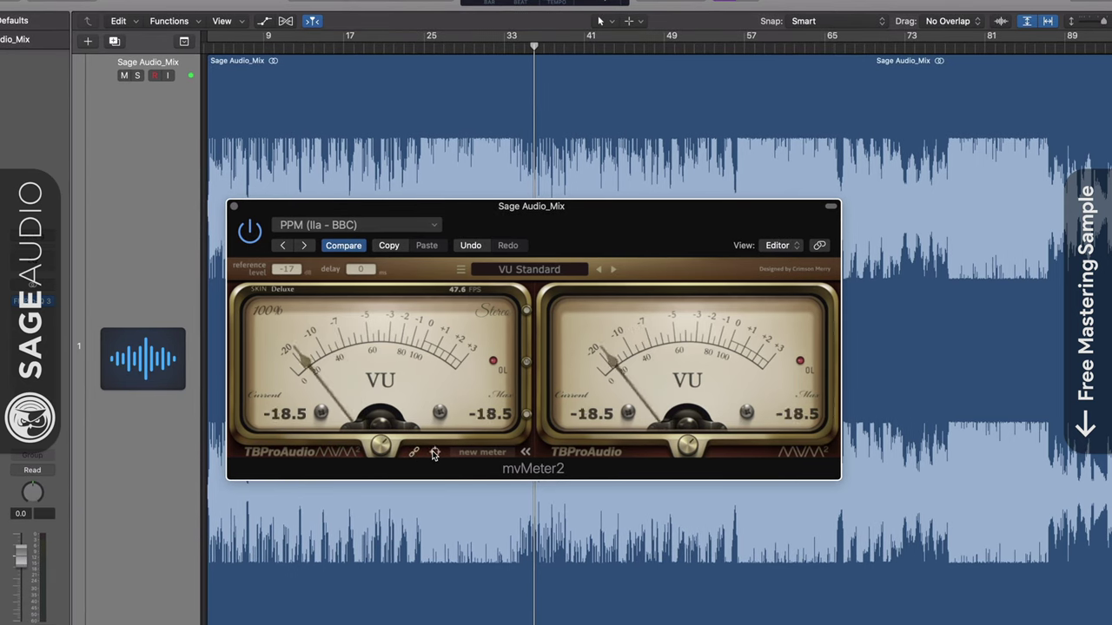
- Collapse mvMeter2 to a single VU dial with its << arrow
click(525, 451)
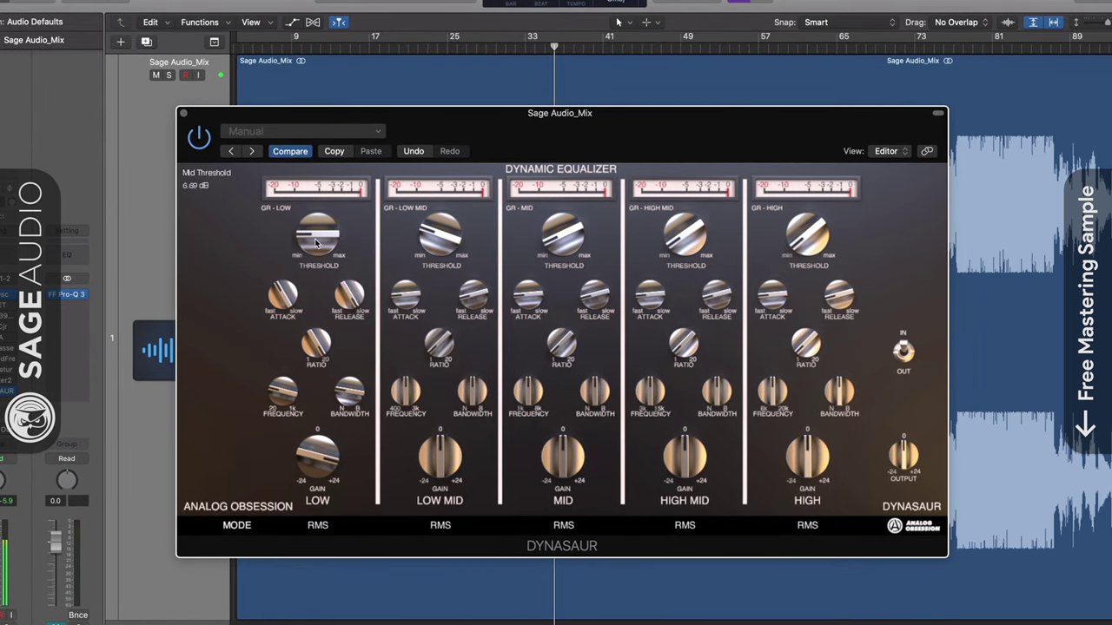
- Adjust Dynasaur's LOW band threshold, release and frequency, and set its gain to 6.24 dB
drag(317, 243, 309, 301)
drag(297, 256, 261, 319)
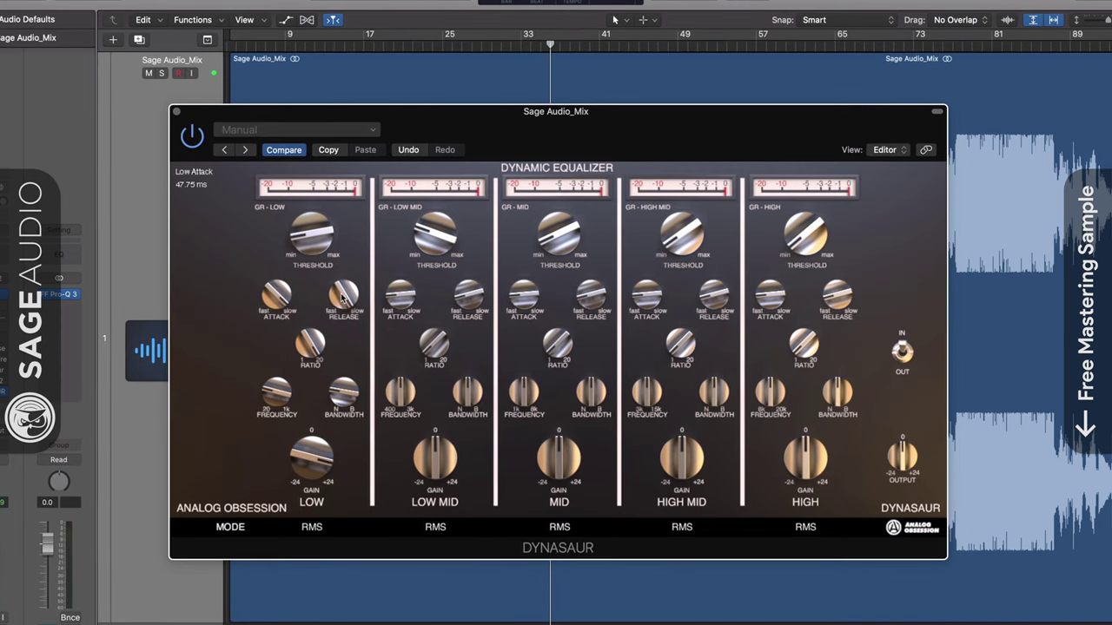
drag(343, 295, 293, 395)
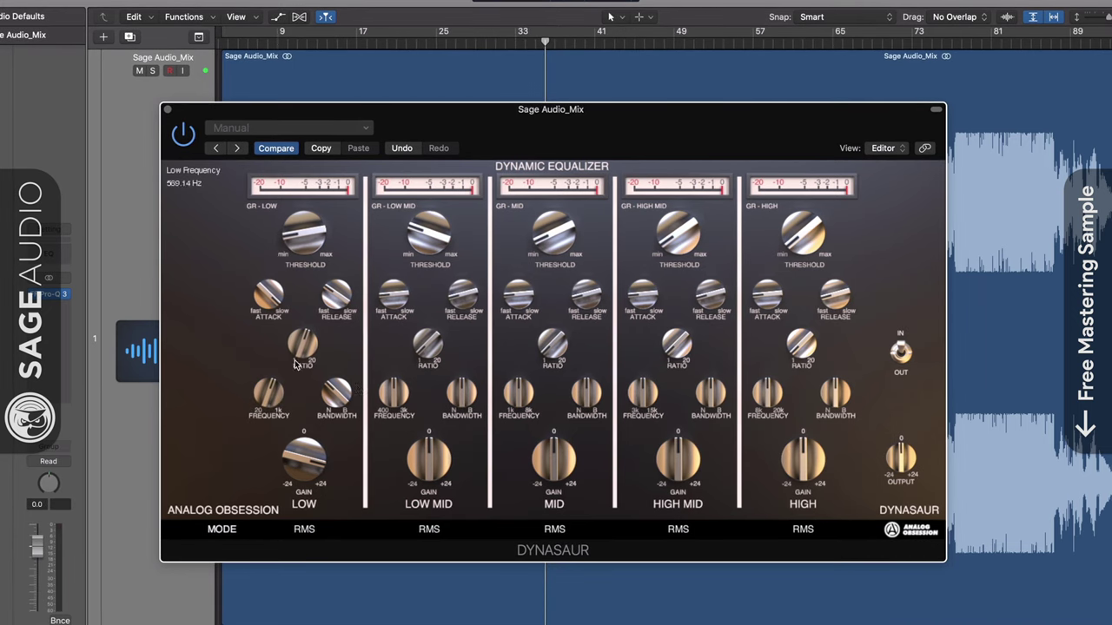
click(391, 402)
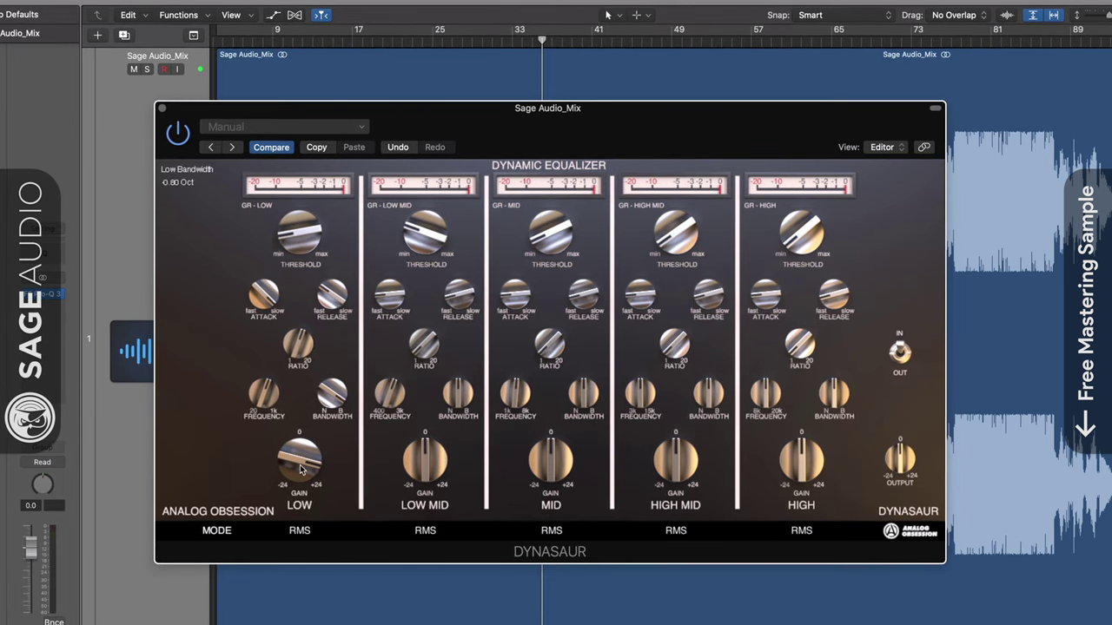
mouse_move(286, 521)
mouse_down()
mouse_move(288, 556)
mouse_move(304, 520)
mouse_up()
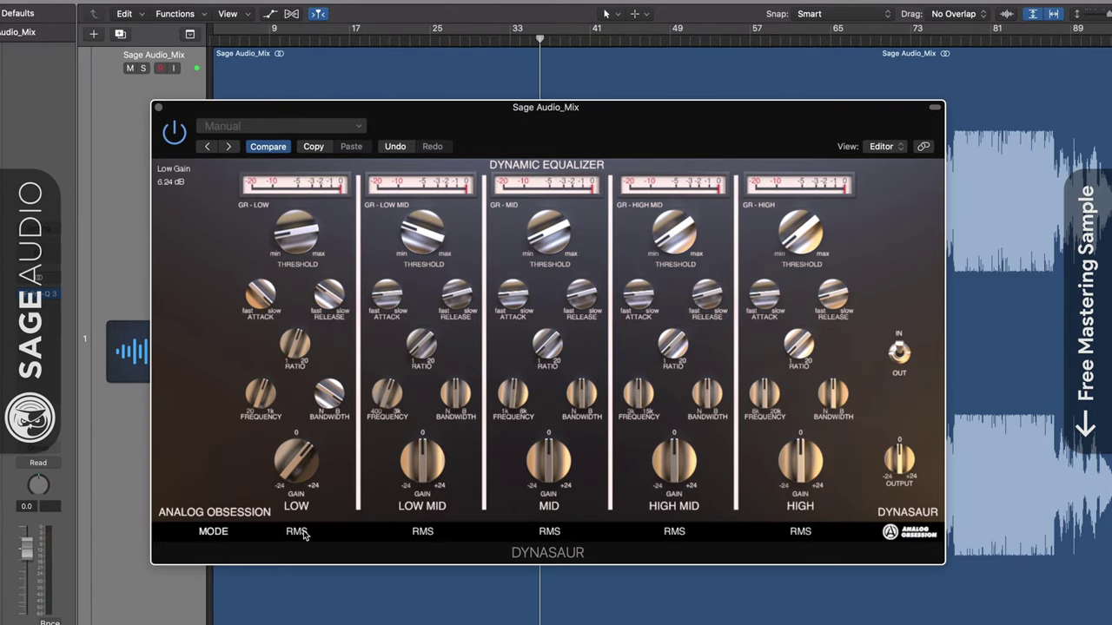
- Switch the LOW, LOW MID and HIGH MID bands from RMS to PEAK detection
click(296, 531)
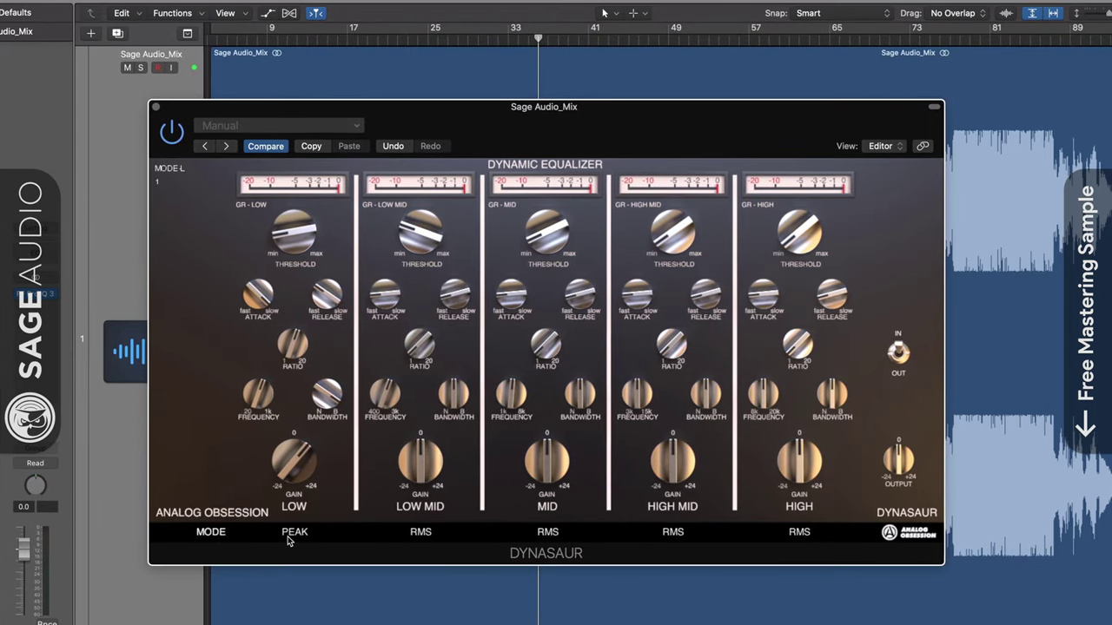
click(421, 532)
click(673, 532)
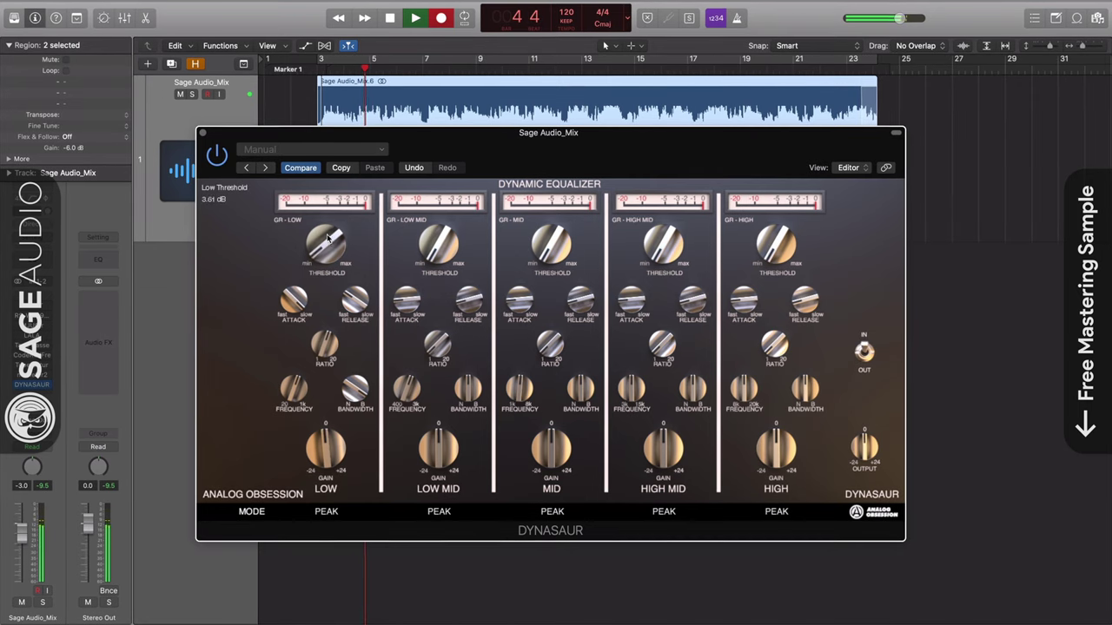
- Raise Dynasaur's LOW MID, HIGH MID and HIGH thresholds and reset the track volume to 0.0 dB
drag(336, 203, 333, 205)
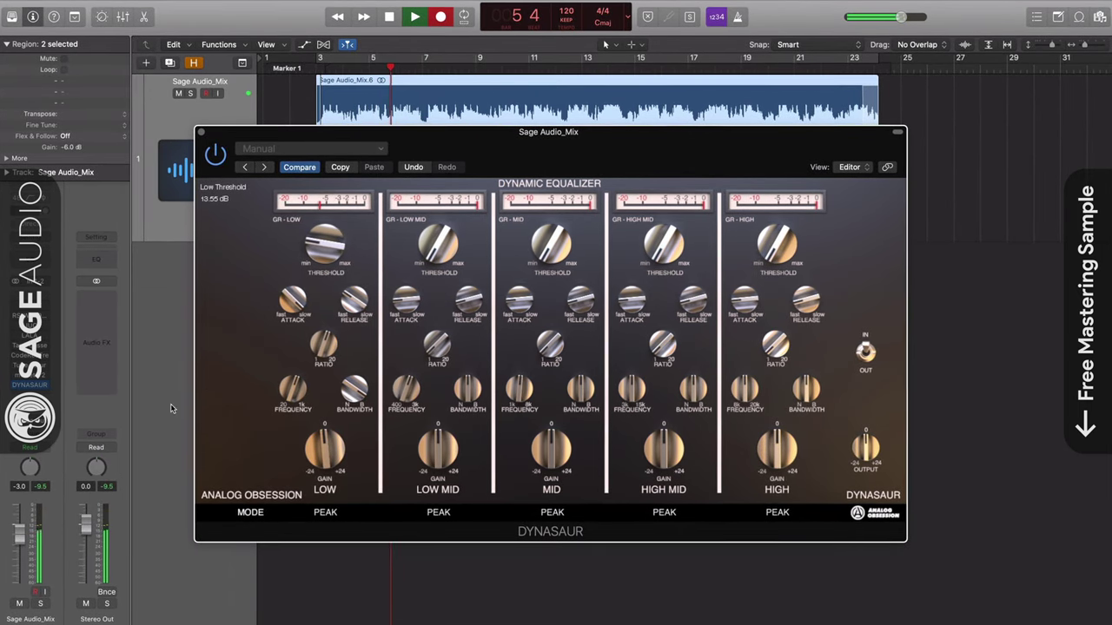
alt+click(16, 524)
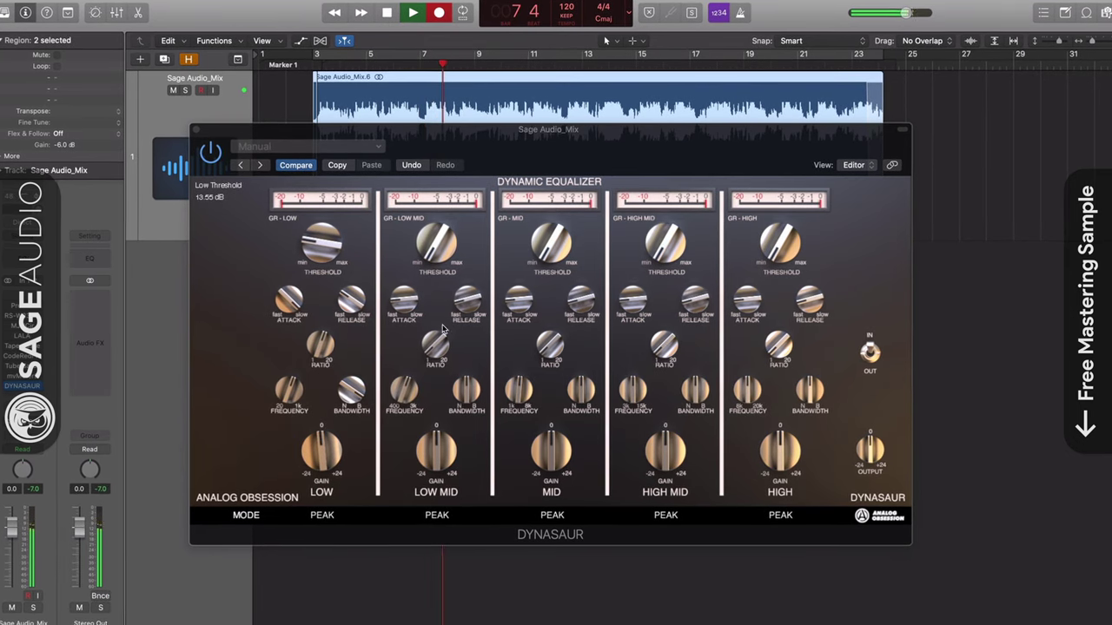
drag(437, 240, 452, 152)
click(690, 254)
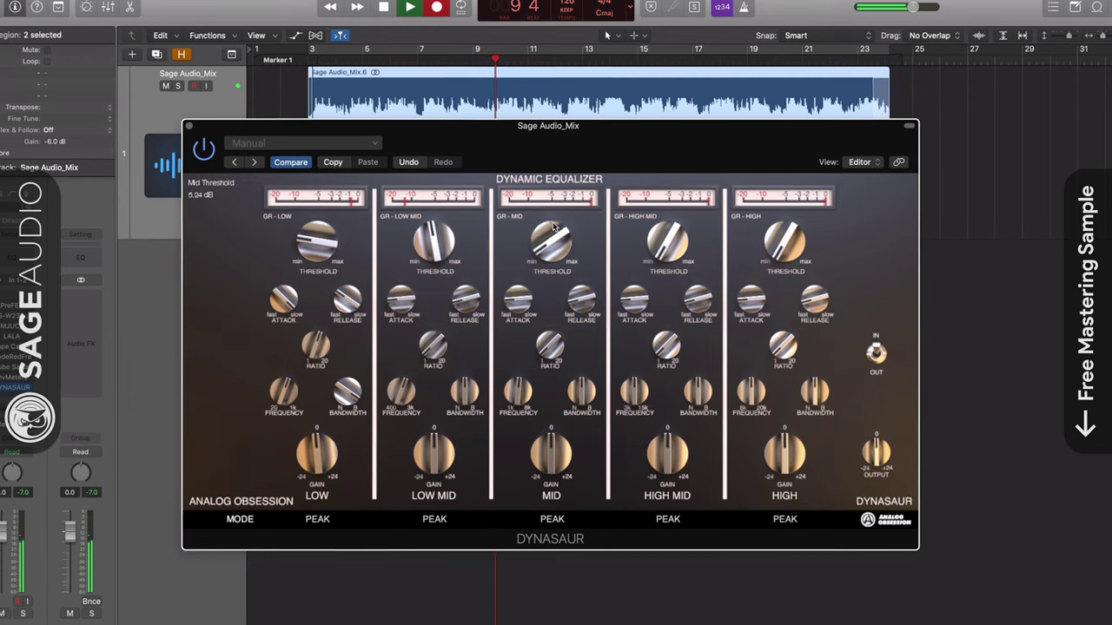
drag(697, 258, 662, 154)
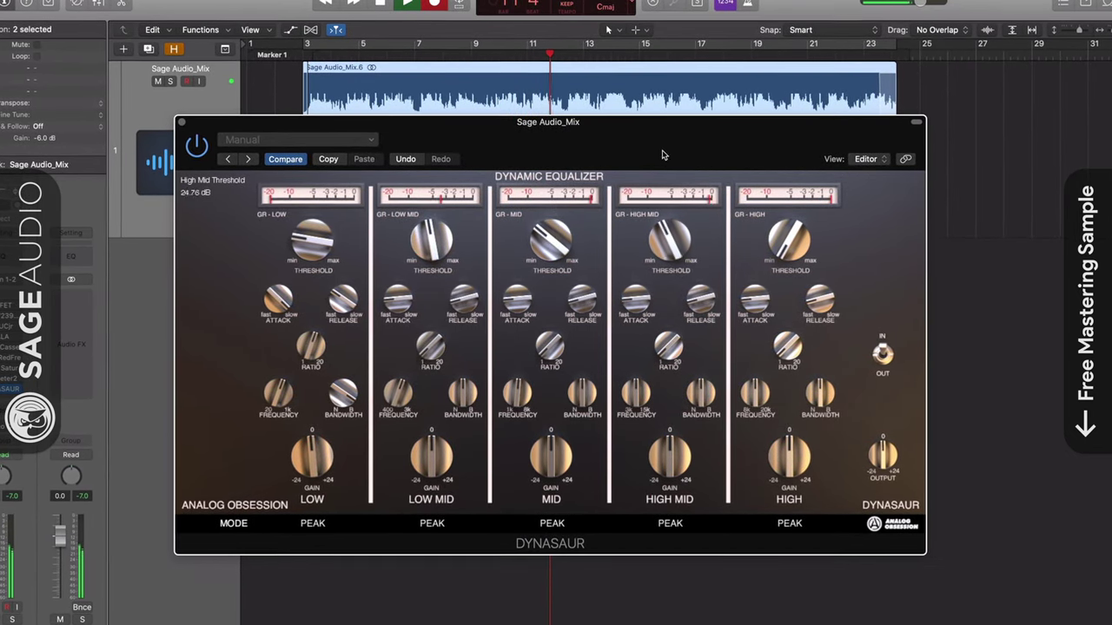
drag(799, 235, 805, 166)
- Rebalance the band gains, LOW to 4.16 dB, and lower the output to -3.29 dB
drag(674, 462, 682, 438)
drag(430, 462, 435, 444)
drag(304, 462, 306, 447)
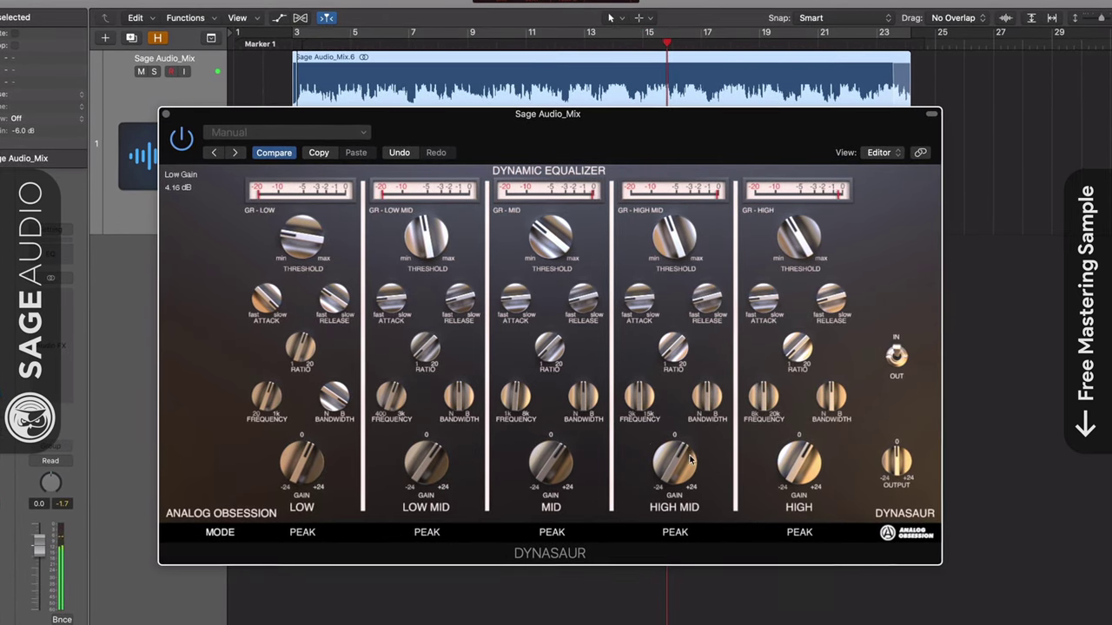
drag(900, 466, 902, 458)
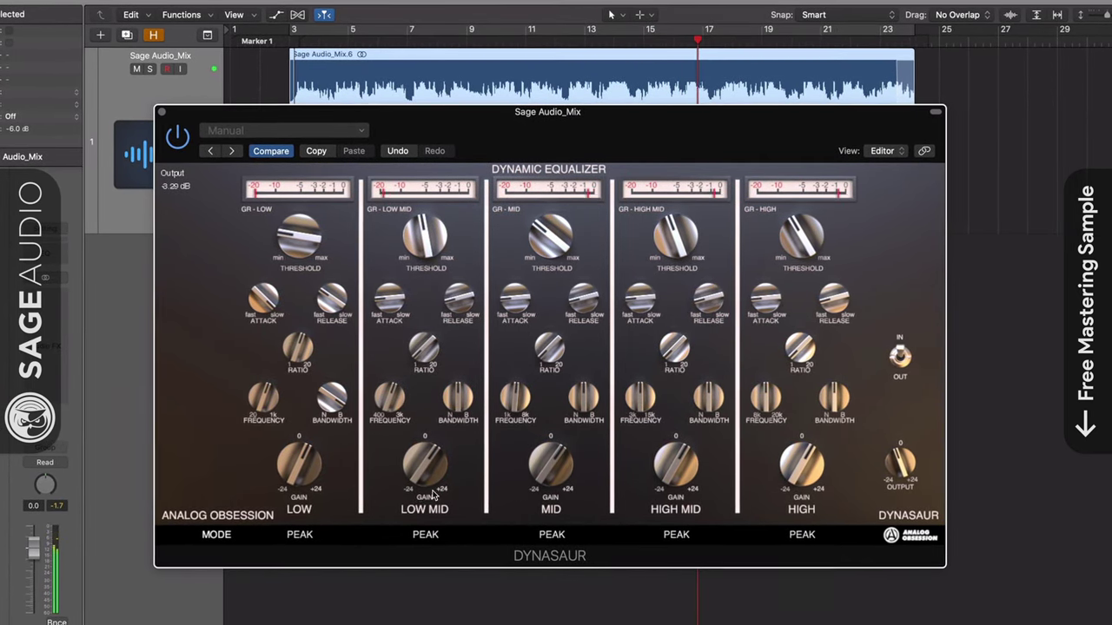
- Return all five bands to RMS, set HIGH release to 3000 ms and HIGH MID attack fully fast
click(299, 535)
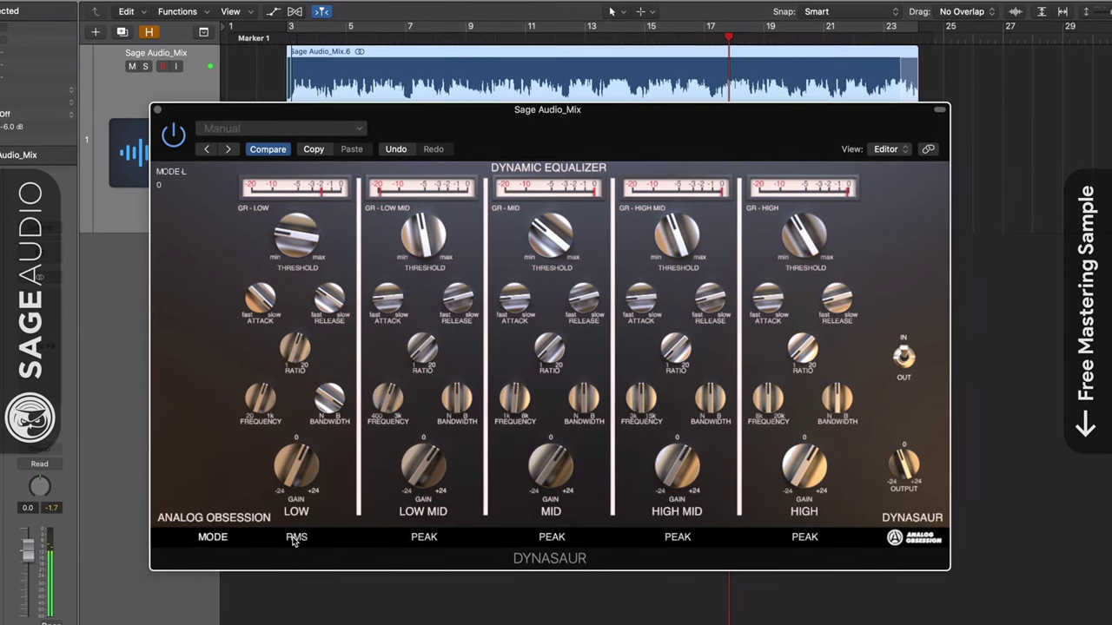
click(425, 540)
click(551, 540)
click(678, 539)
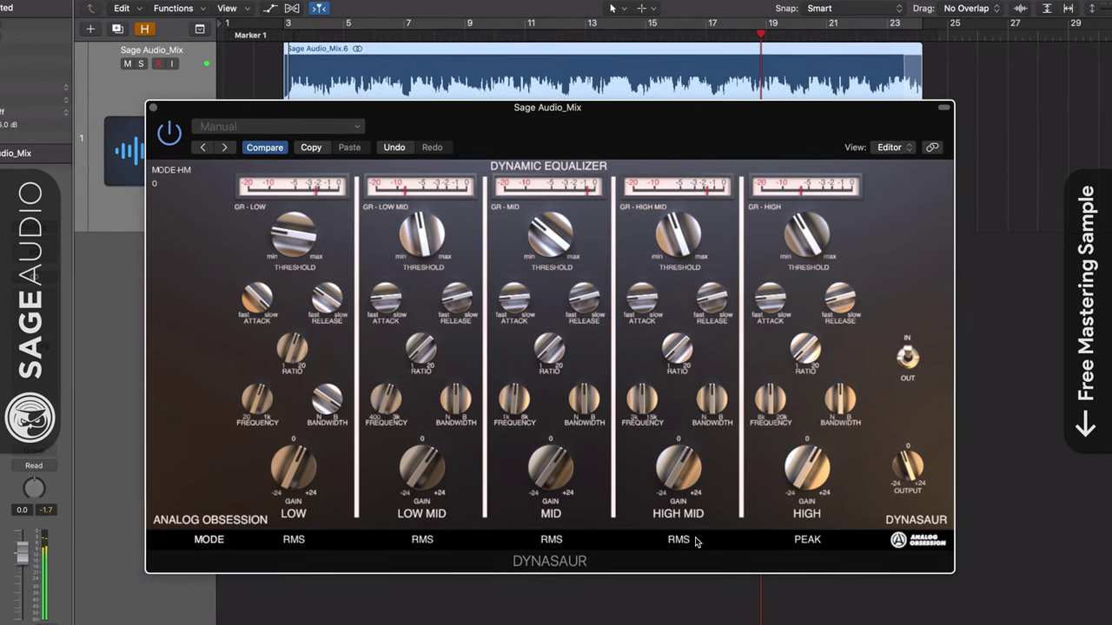
click(803, 540)
drag(770, 298, 771, 278)
drag(841, 298, 835, 102)
drag(643, 298, 666, 364)
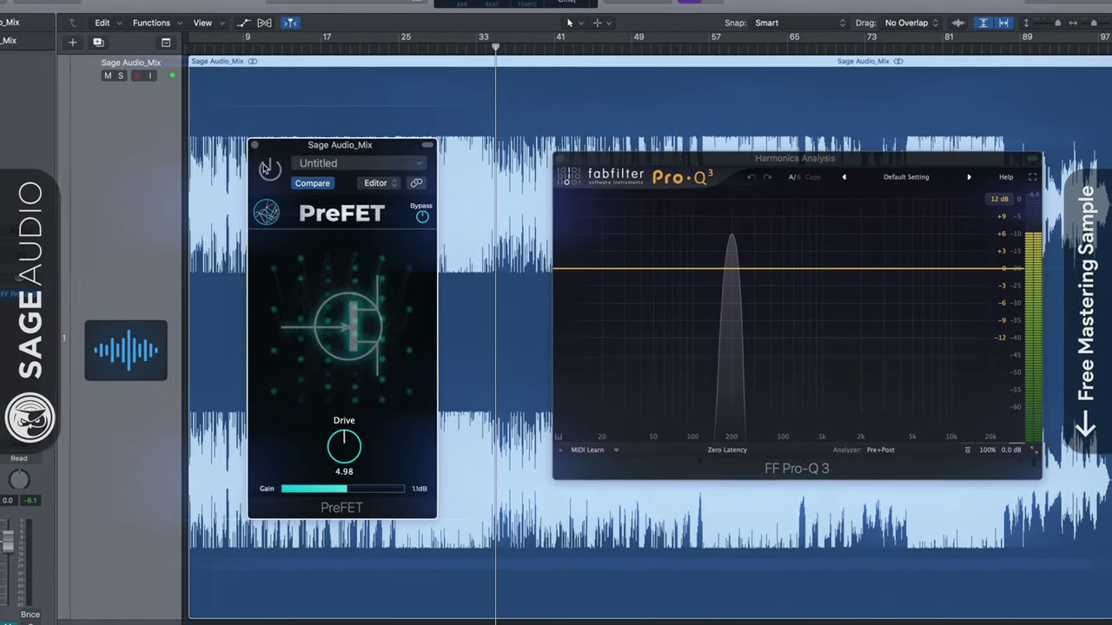
- Switch on PreFET to hear and see the harmonics it adds
click(268, 168)
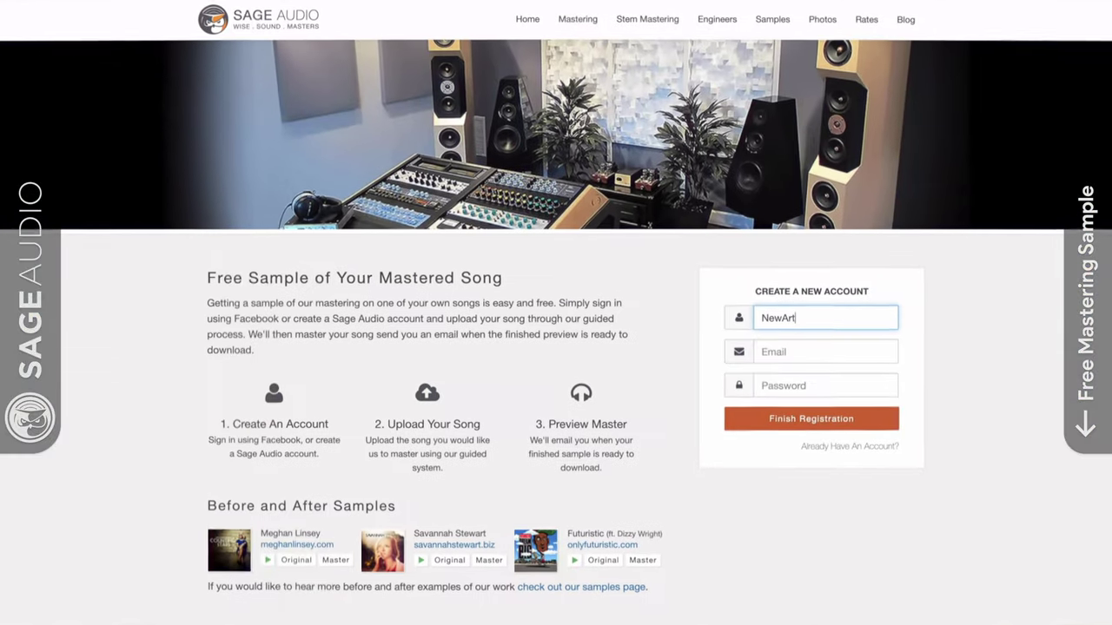
- Fill in the new account's username, e-mail address and password on the signup form
text(ist)
key(Tab)
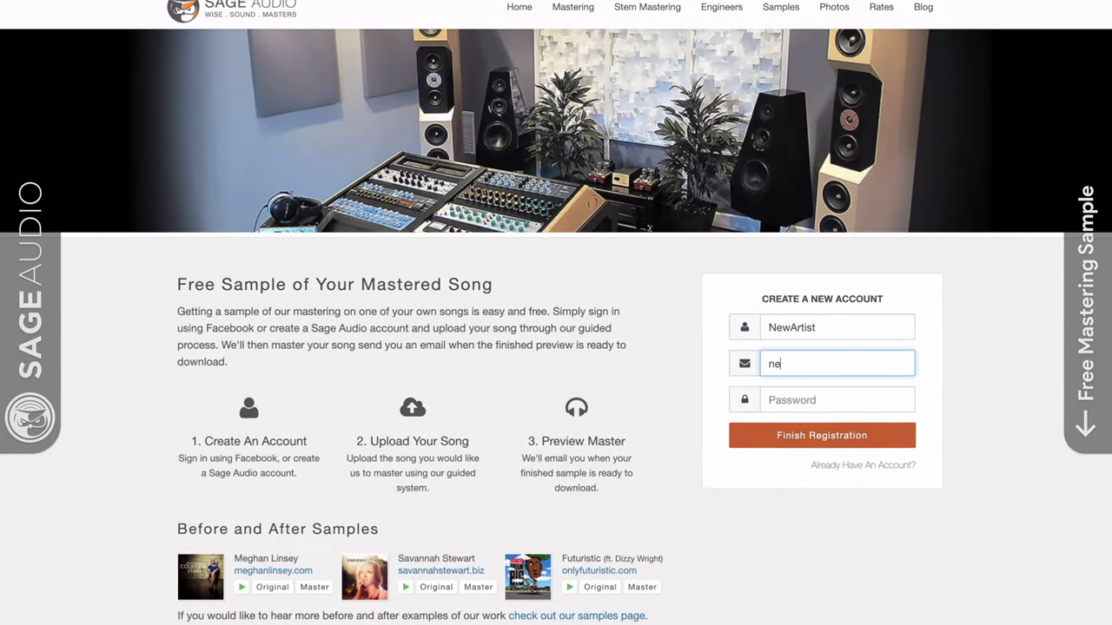
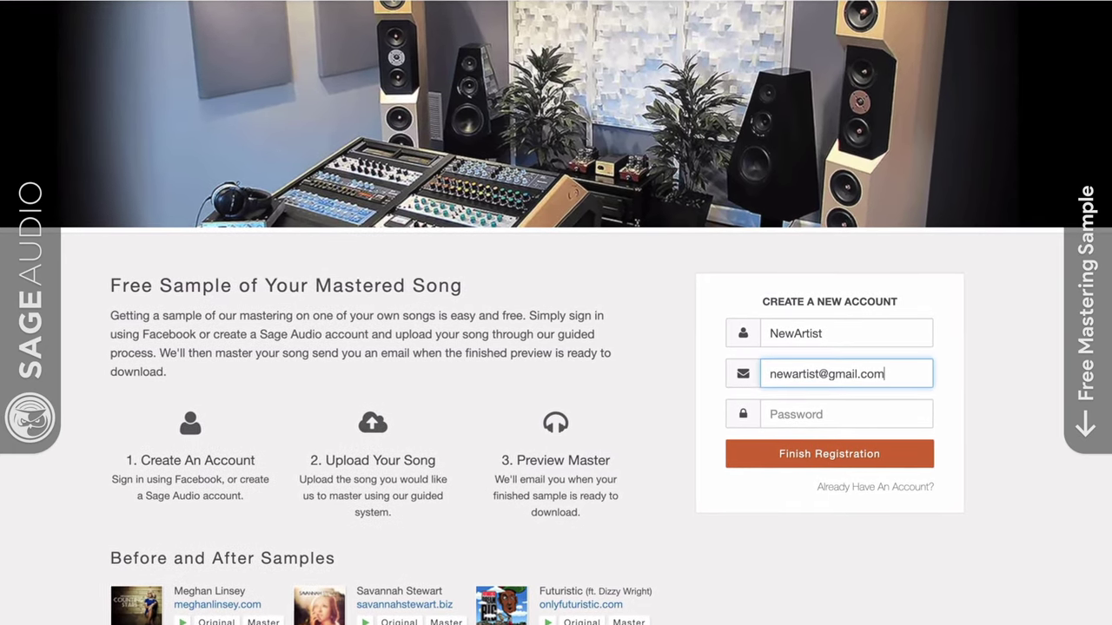
key(Tab)
text(abc)
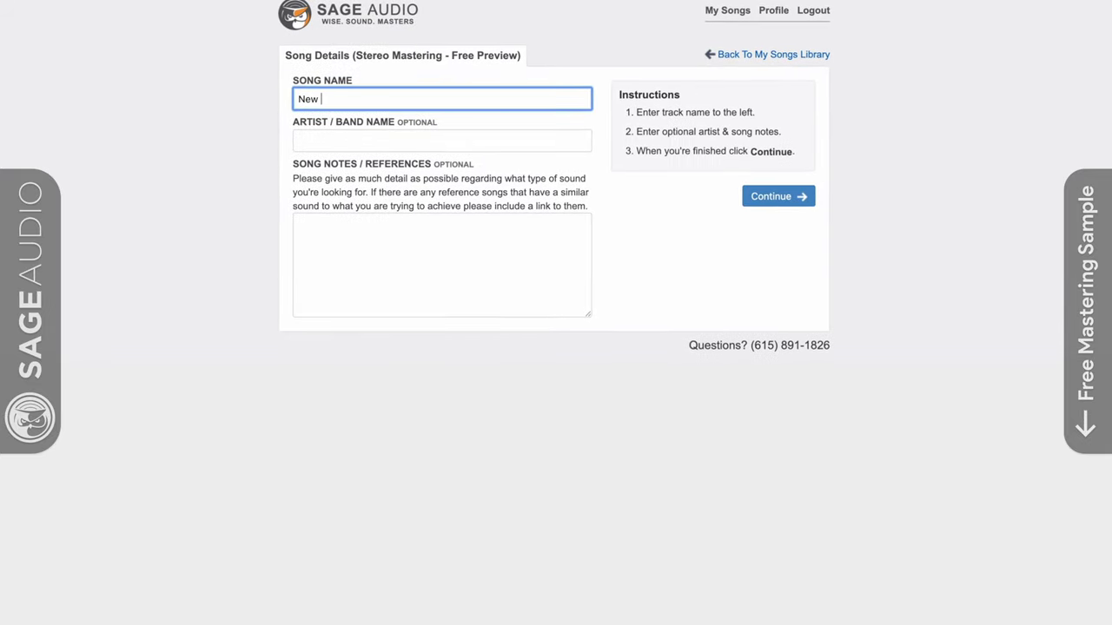
key(Tab)
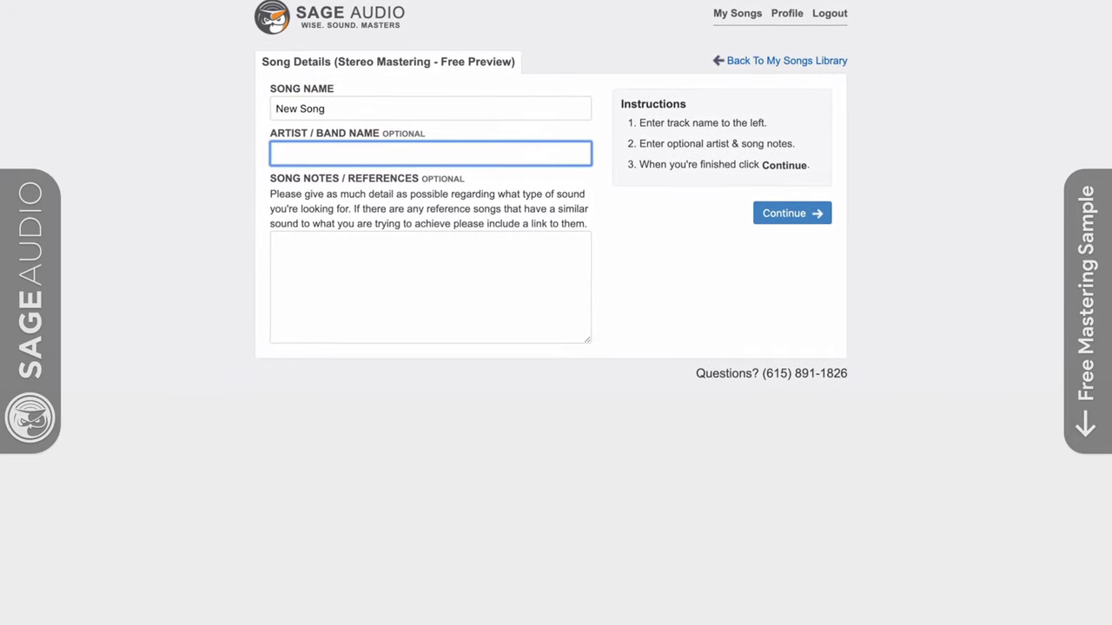